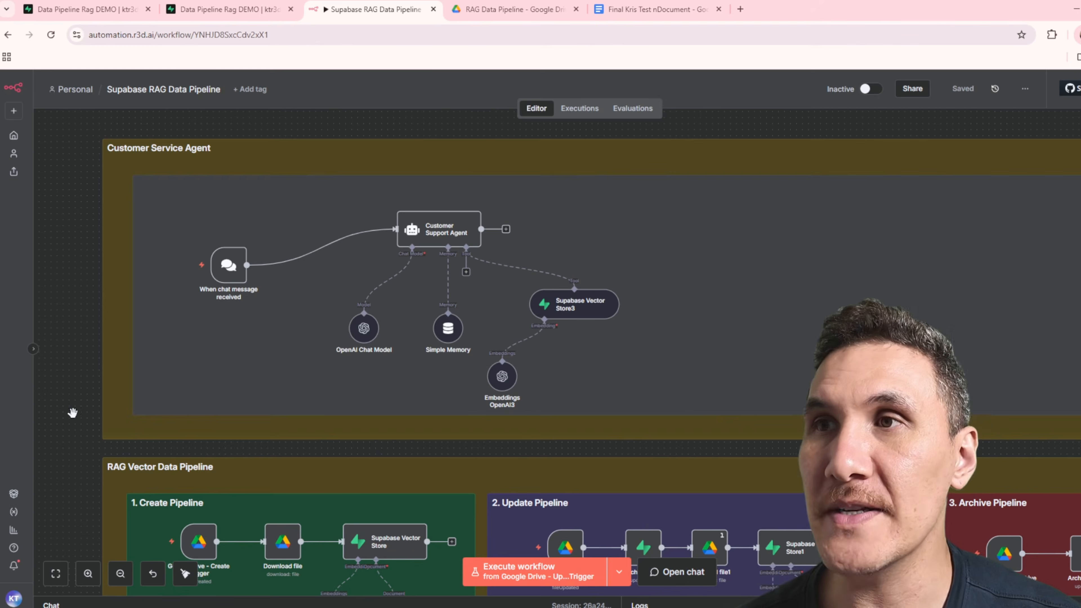
Look over the Create, Update, Archive and Health Check pipelines in the RAG Vector Data Pipeline section.
scroll(73, 383, down, 5)
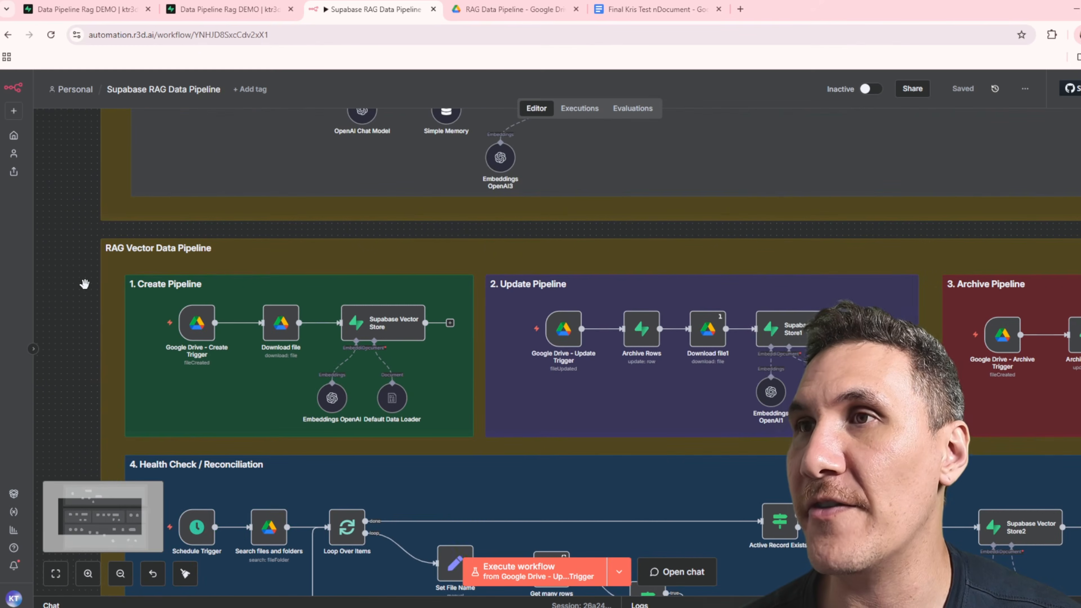
drag(84, 284, 48, 198)
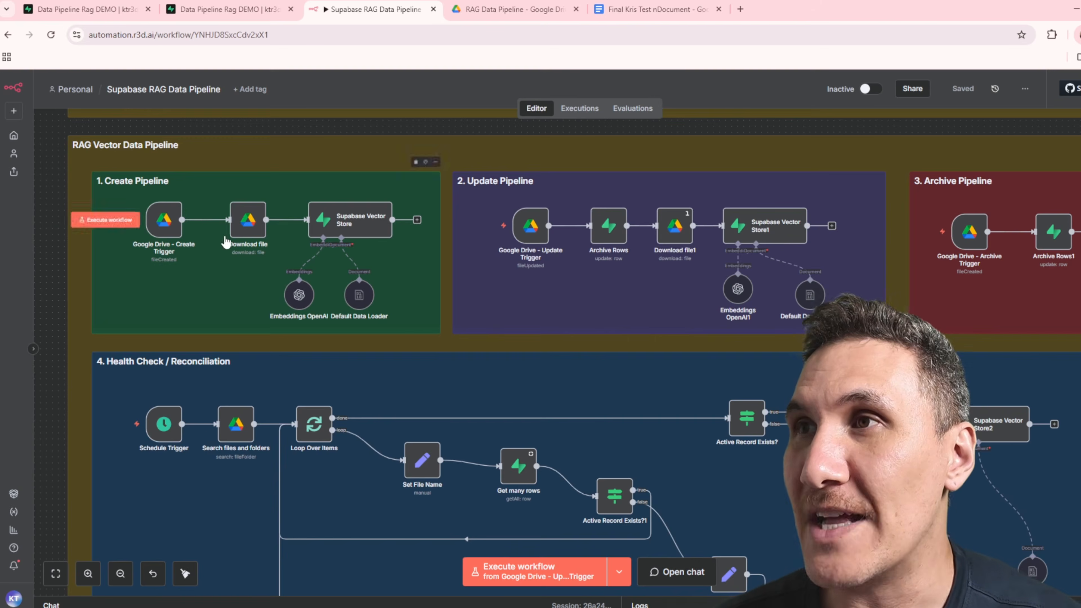
mouse_move(388, 239)
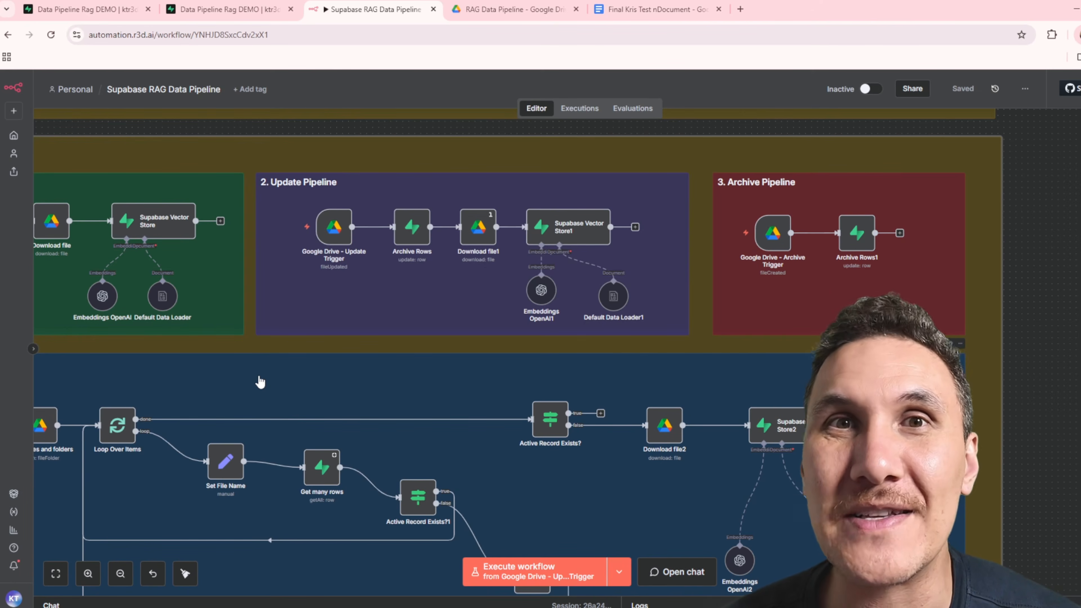
scroll(745, 362, right, 8)
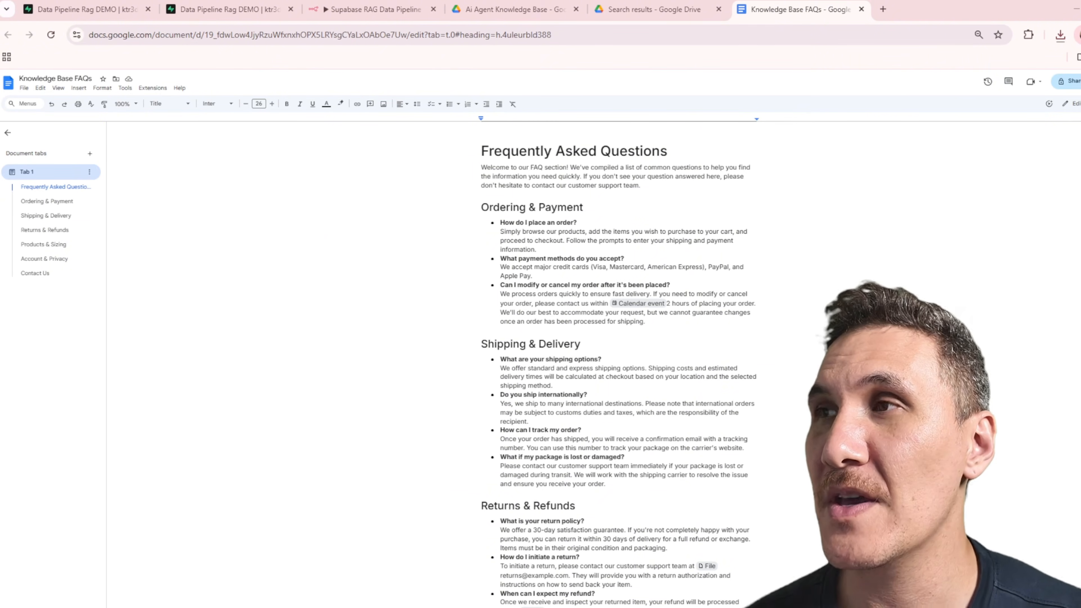
Upload the downloaded Knowledge Base FAQs.docx into the Ai Agent Knowledge Base folder in Google Drive.
click(500, 9)
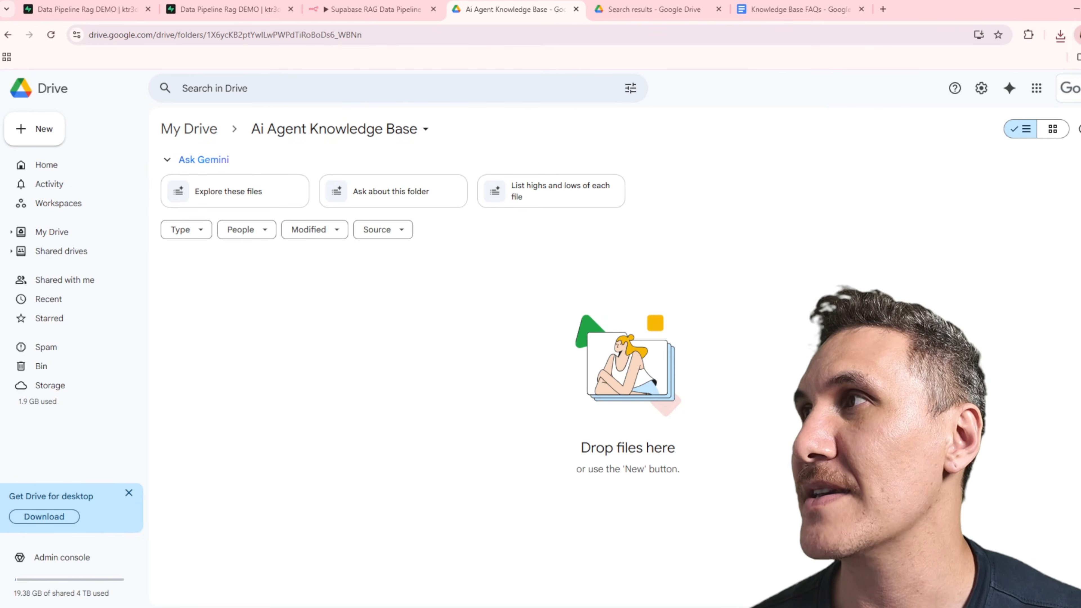
click(1059, 35)
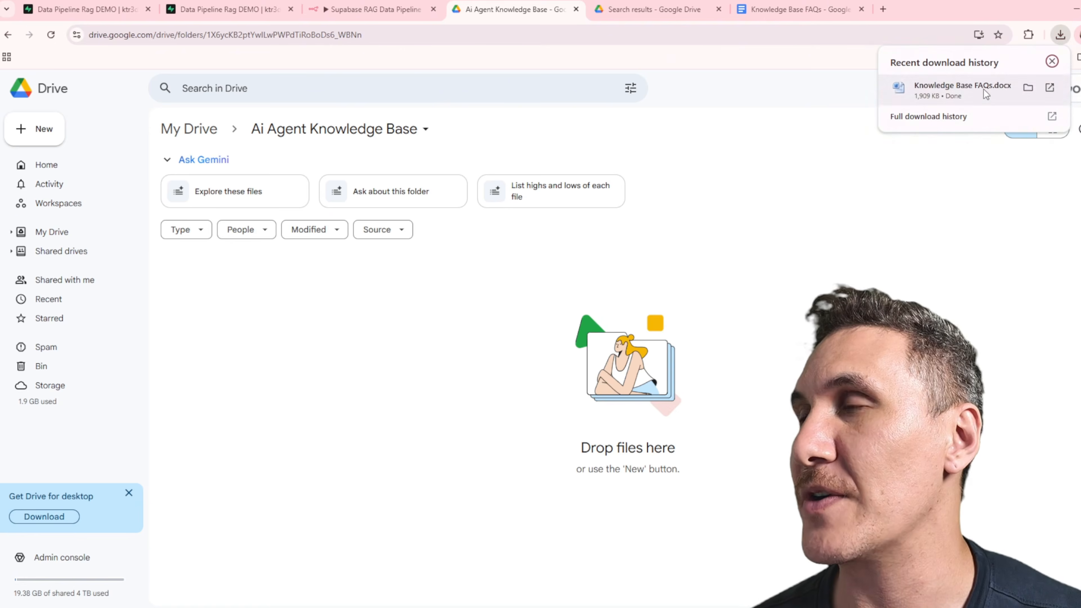
drag(985, 94, 522, 319)
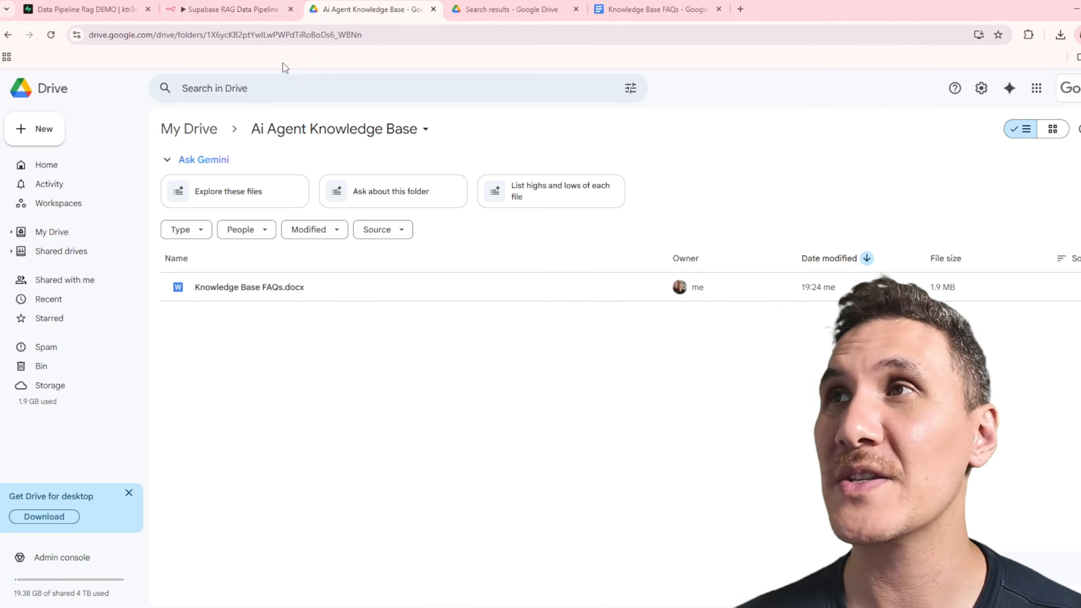
In the n8n Supabase RAG Data Pipeline, execute the workflow from the Google Drive - Create Trigger.
click(205, 6)
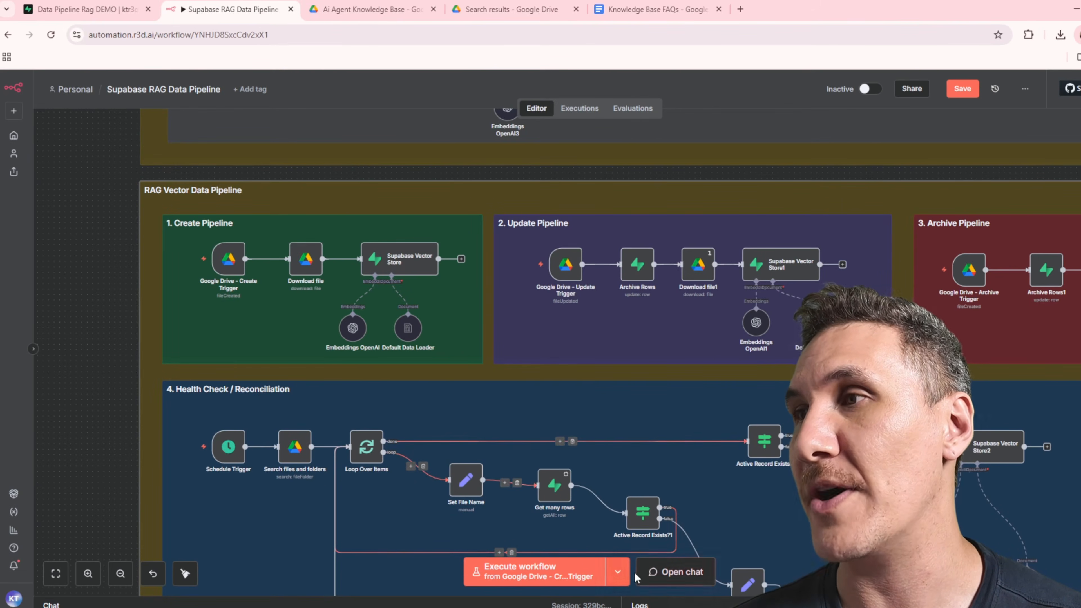
click(617, 572)
click(613, 511)
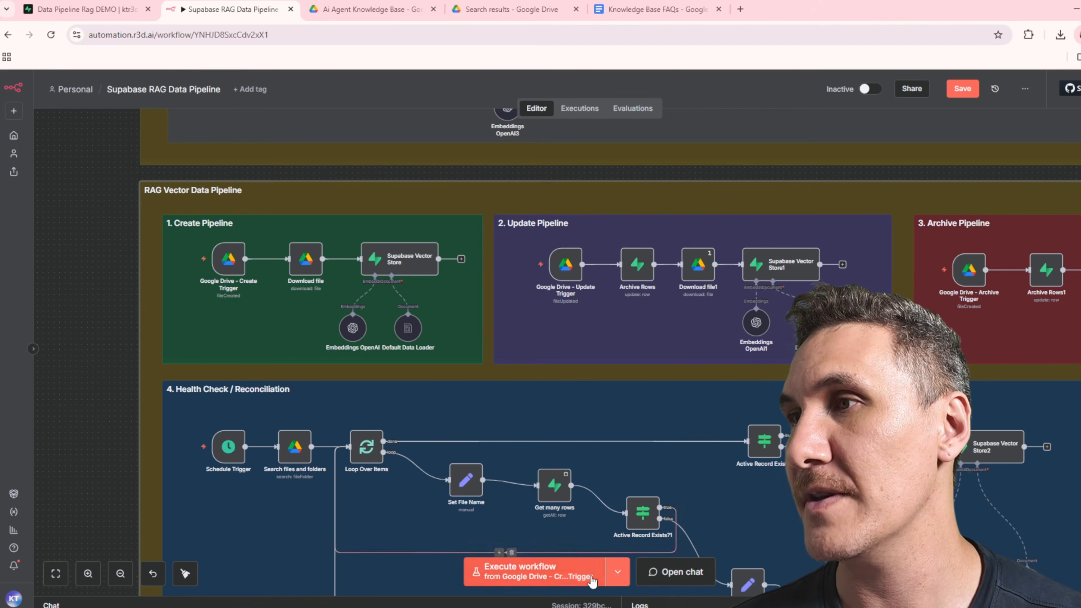
click(578, 575)
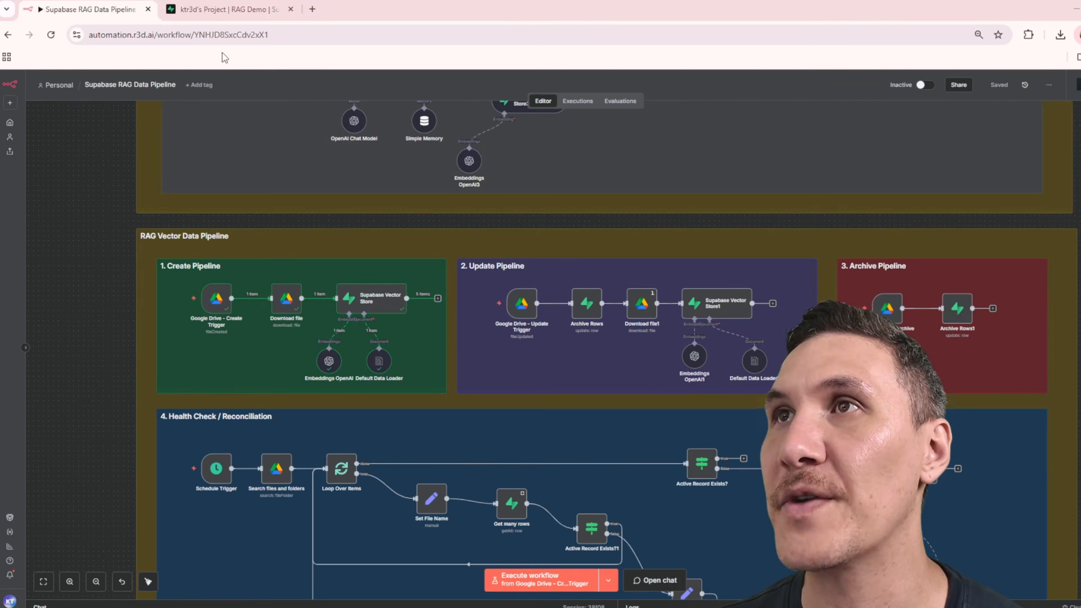
Read the full content text of rows 1 and 2 in the Supabase documents table.
click(219, 17)
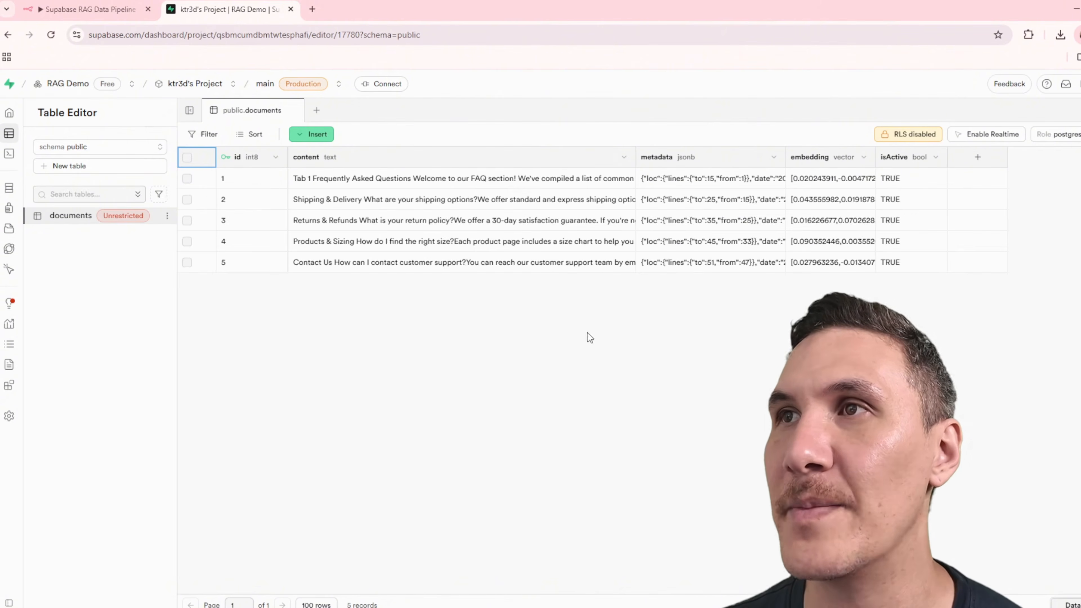
double_click(399, 180)
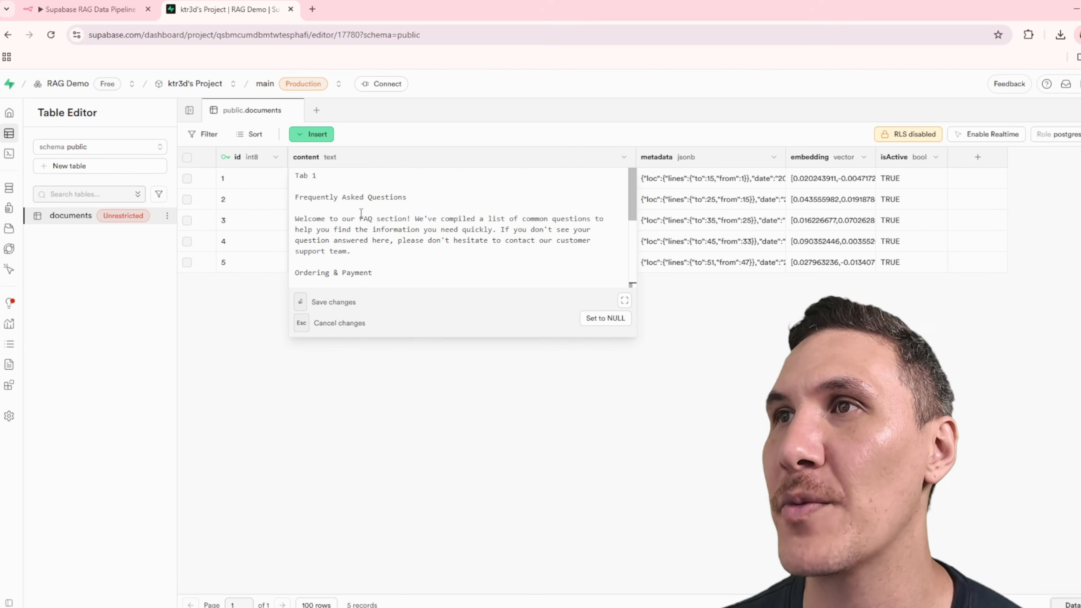
scroll(437, 232, down, 1)
scroll(437, 234, down, 2)
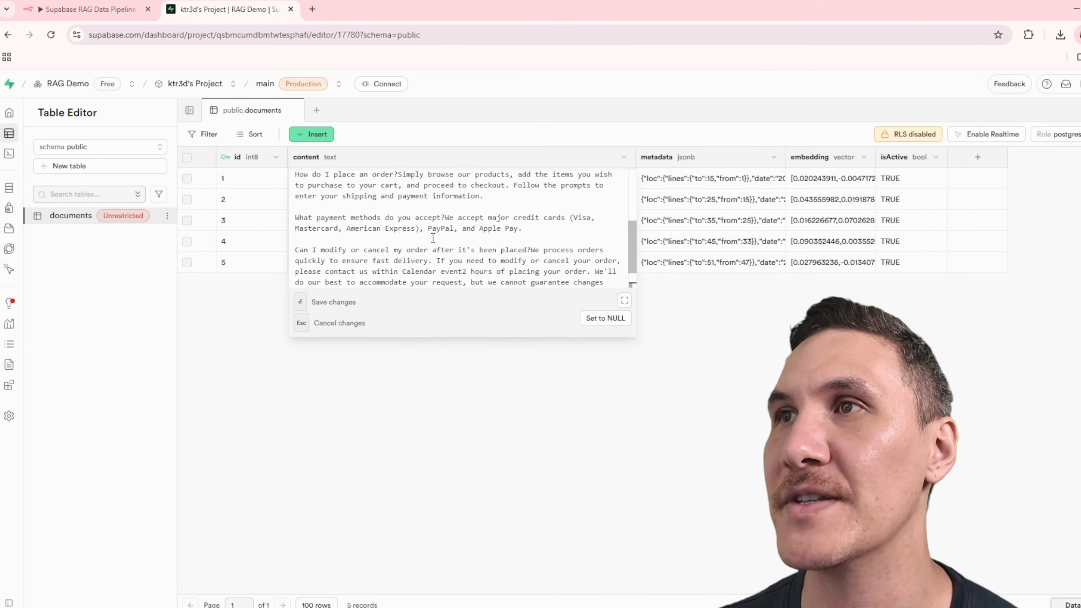
click(703, 405)
double_click(406, 208)
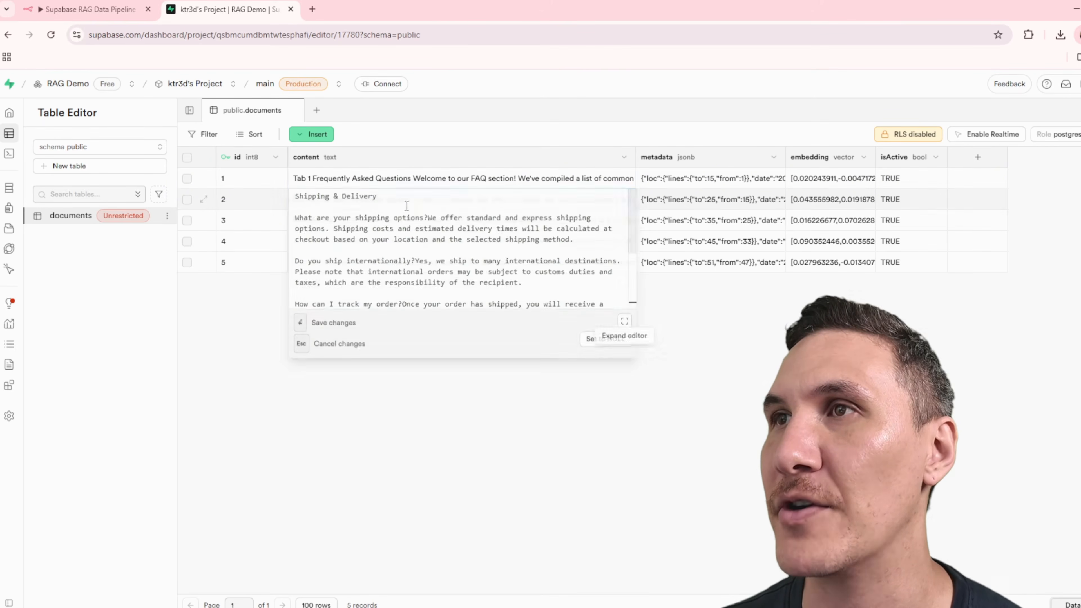
scroll(425, 235, down, 2)
scroll(425, 235, down, 2)
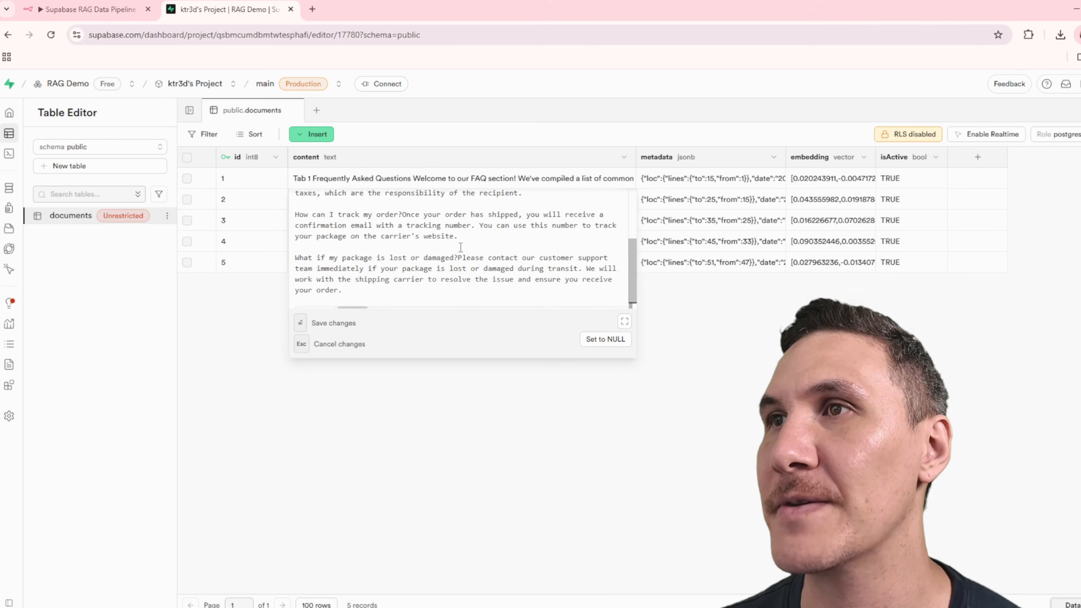
click(601, 416)
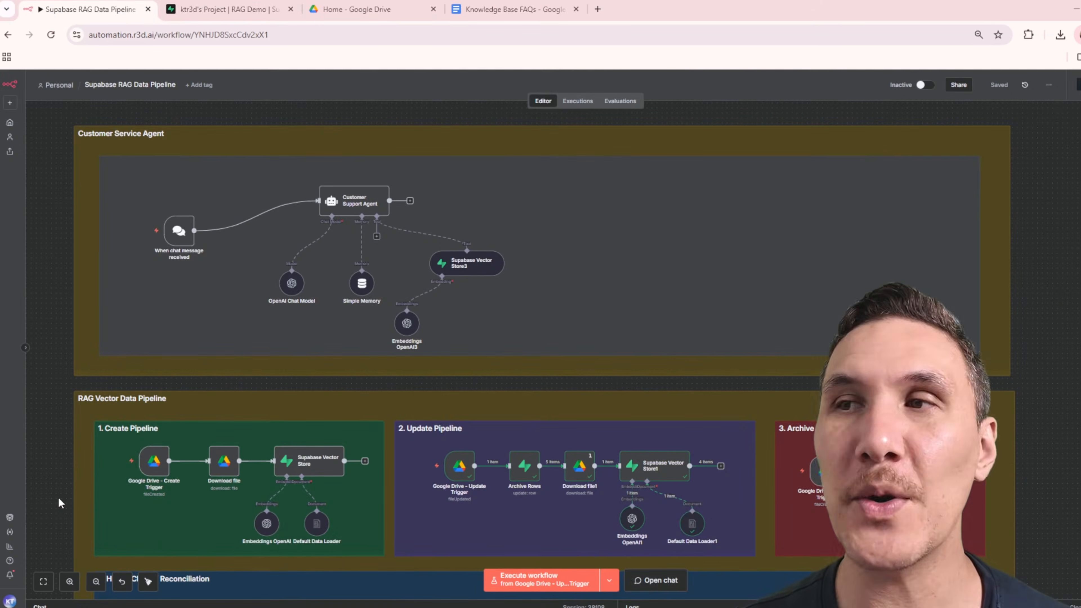
Ask the Customer Support Agent "What is our shipping policy?" in the workflow chat.
click(656, 581)
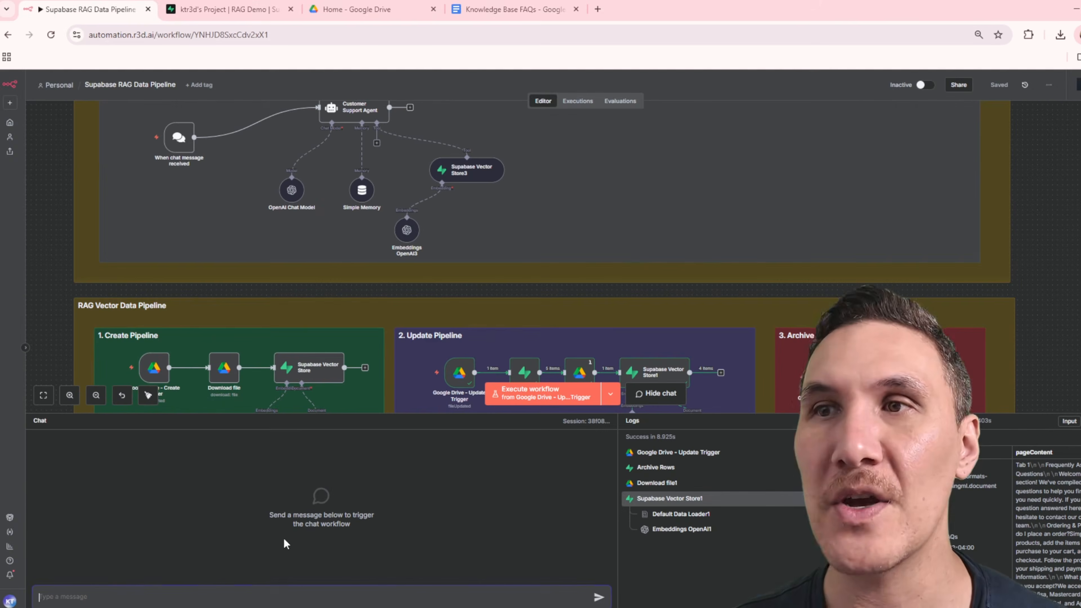
text(What is our shipping policy?)
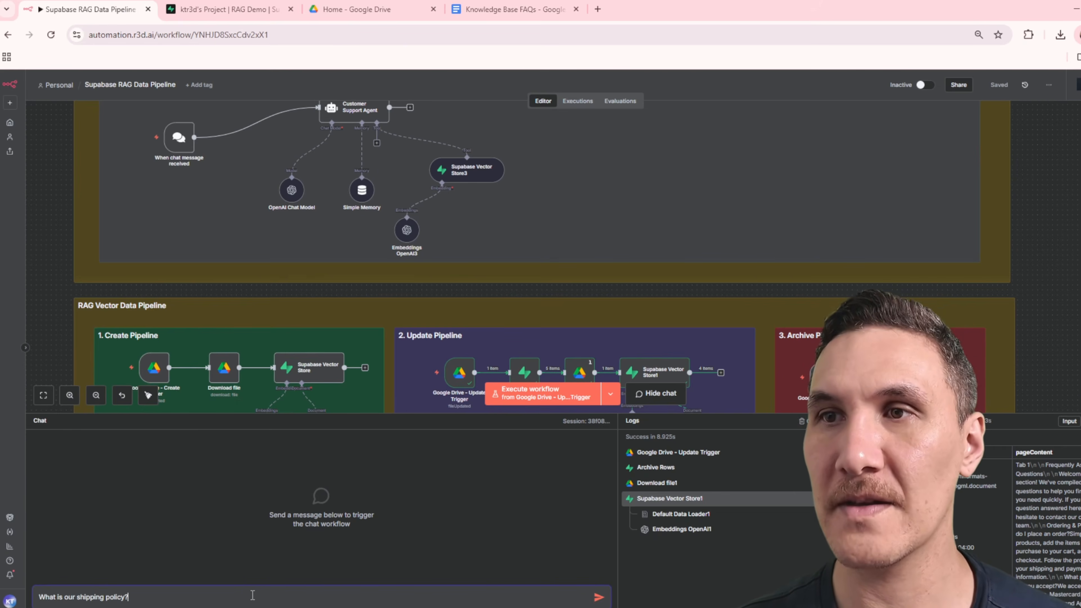
key(Return)
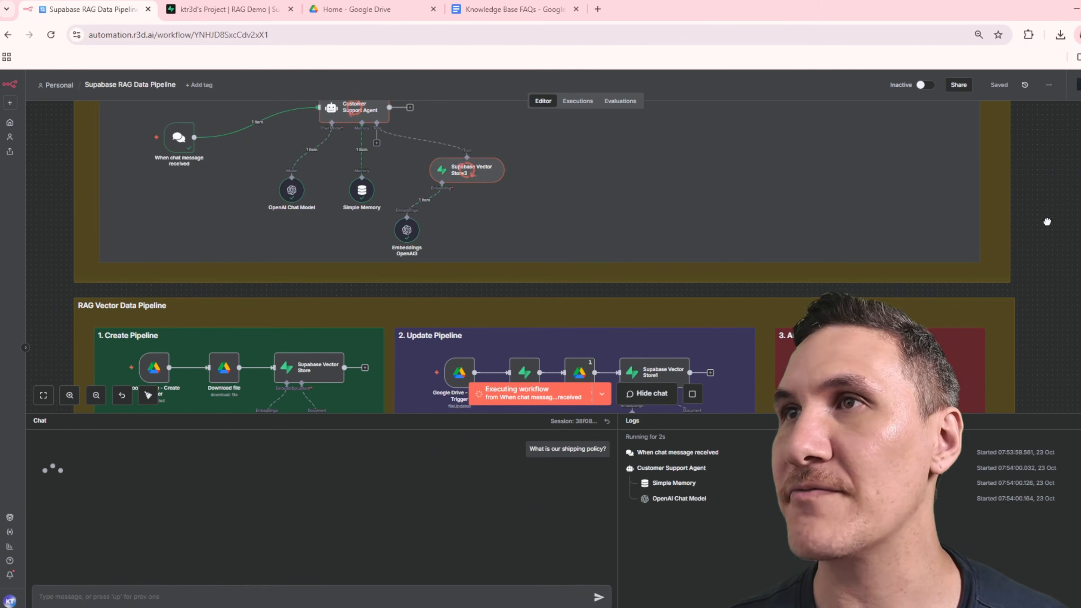
drag(1049, 243, 1053, 274)
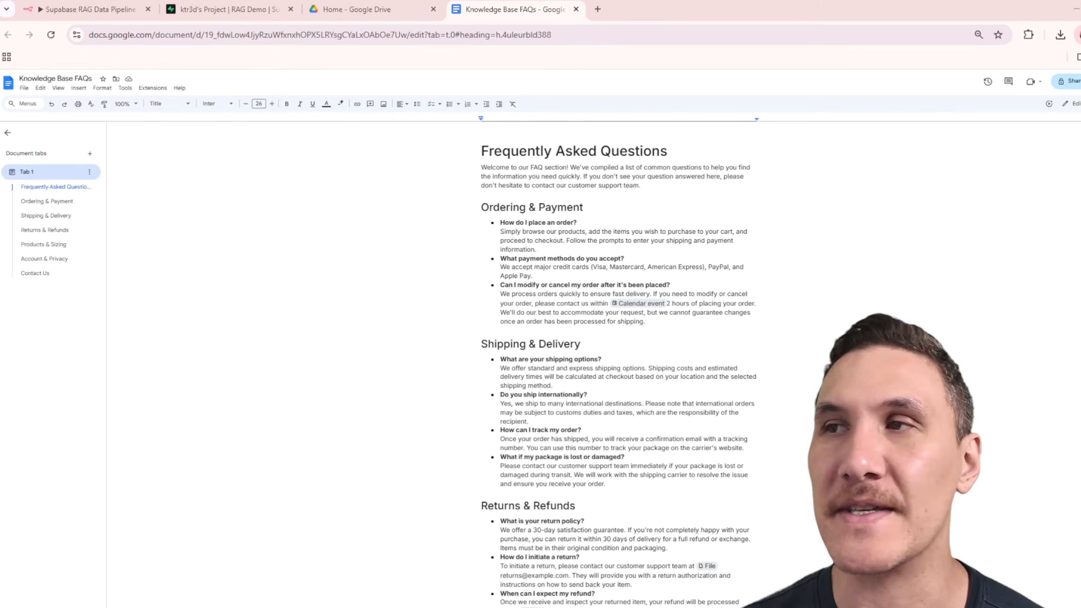
In the Knowledge Base FAQs document, remove "and express" from the answer about shipping options.
drag(500, 367, 573, 364)
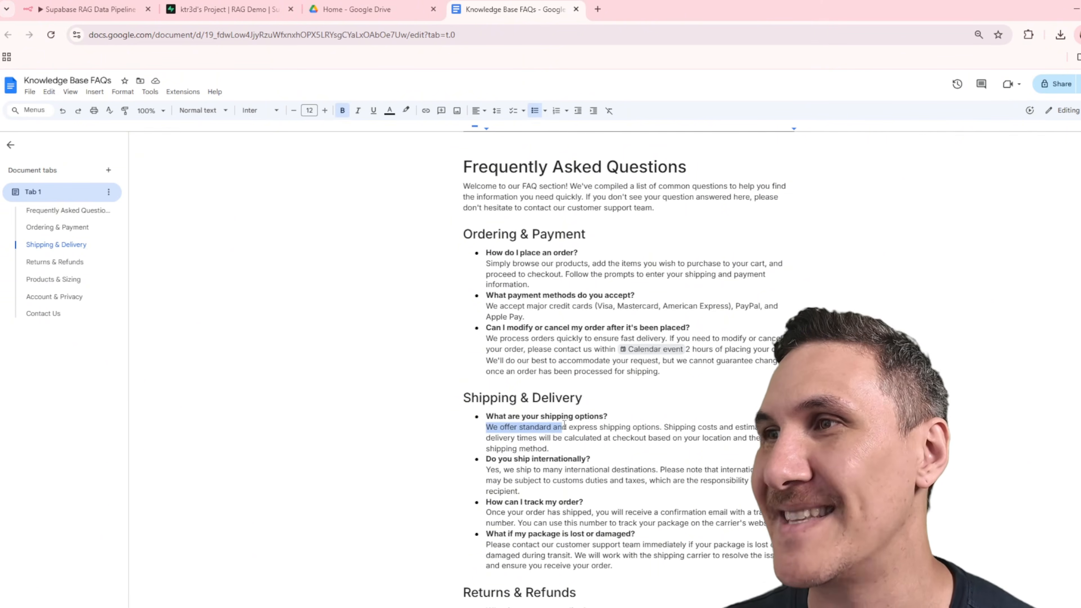
drag(584, 422, 659, 427)
click(540, 428)
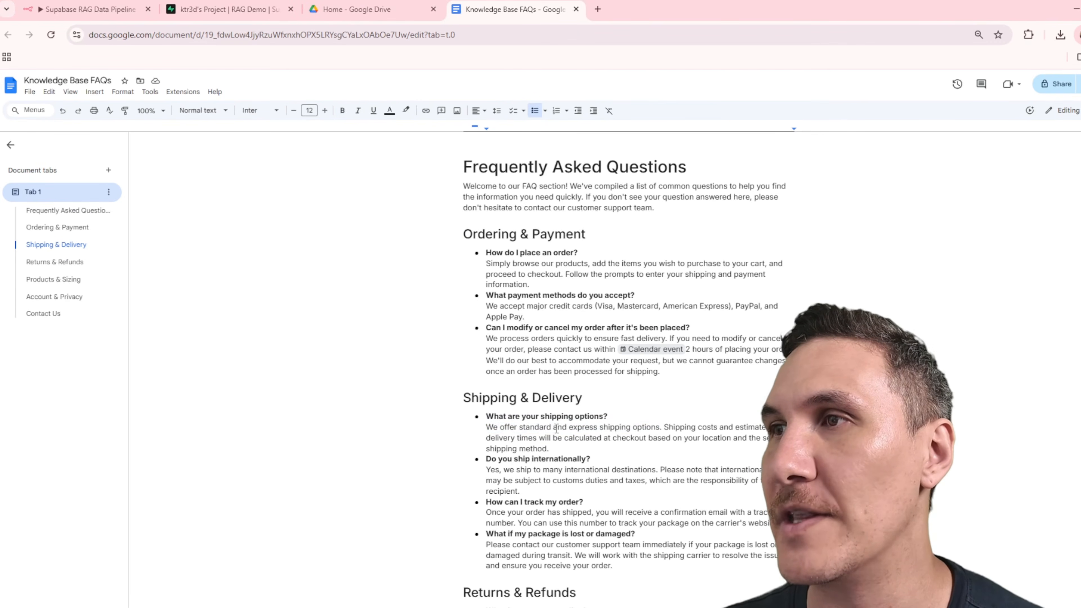
drag(553, 428, 596, 429)
key(BackSpace)
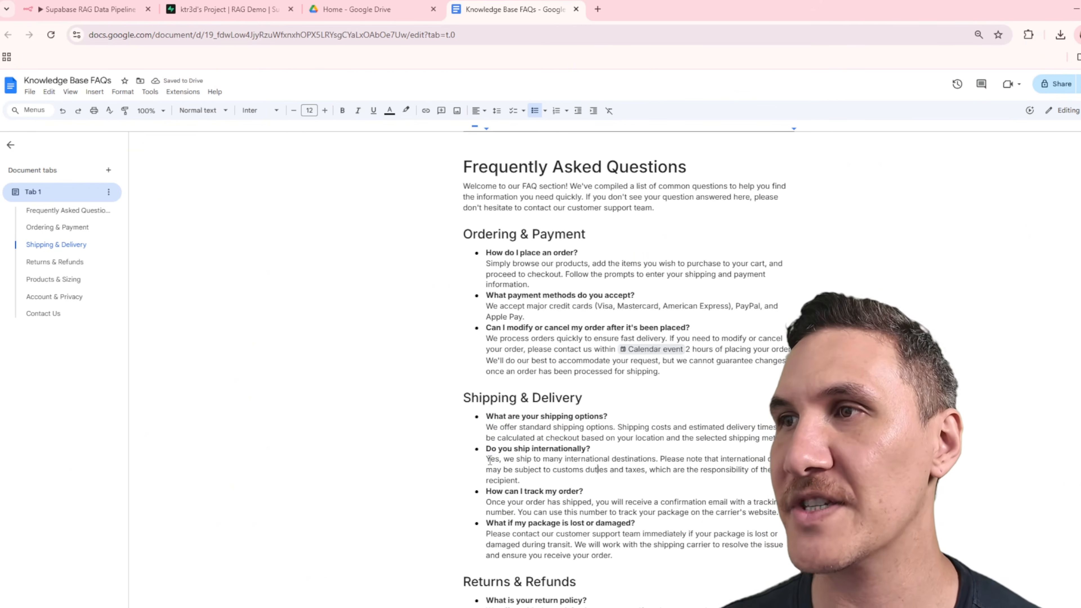
Change the international shipping answer to "No we do not ship to international destinations." and delete its note on customs duties and taxes.
drag(489, 459, 564, 461)
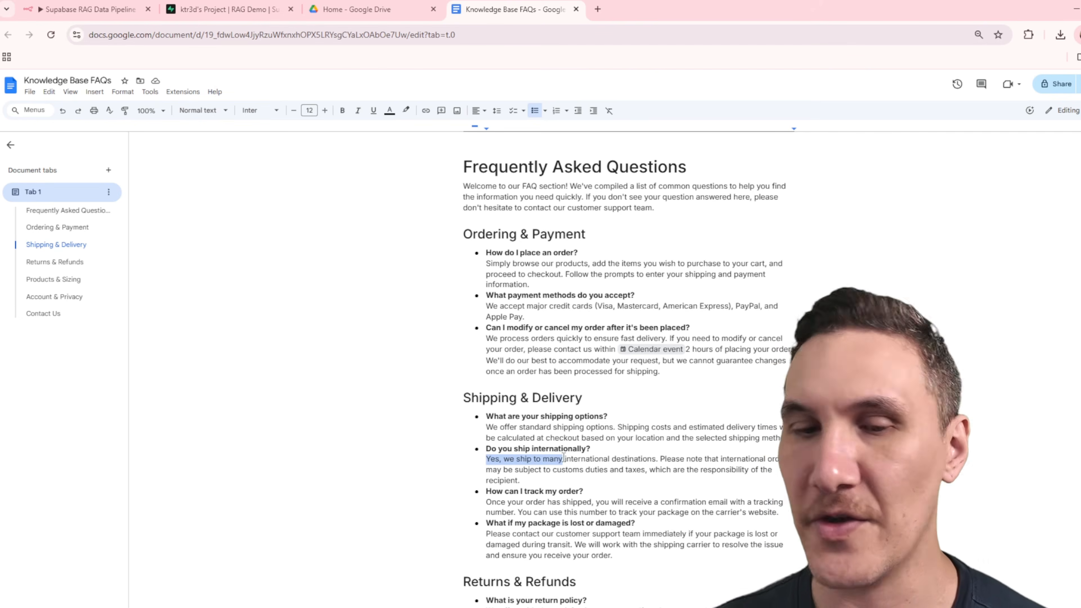
text(No we do n)
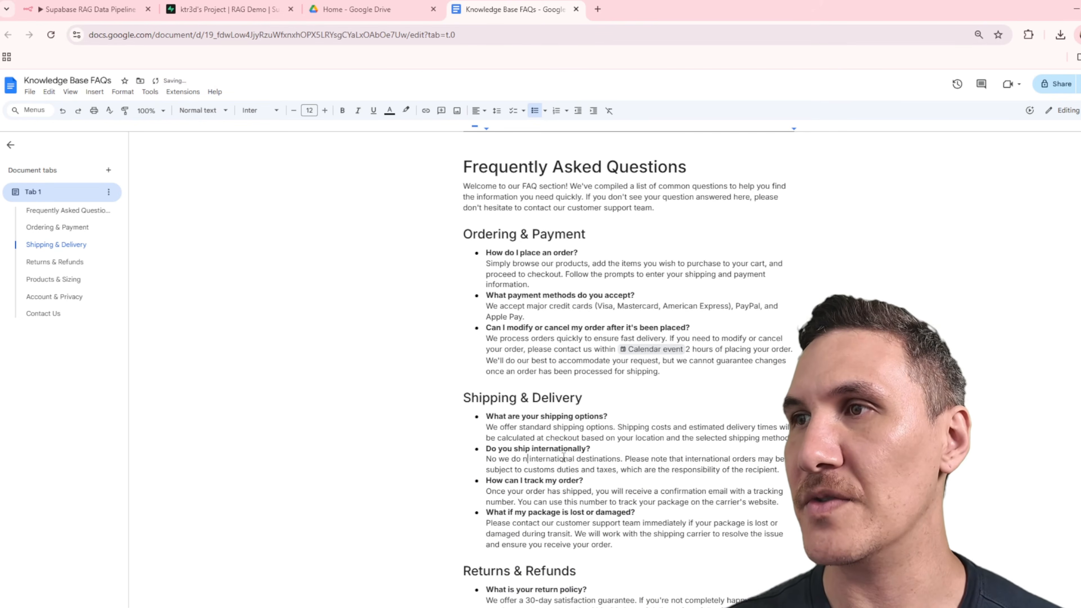
text(ot ship to)
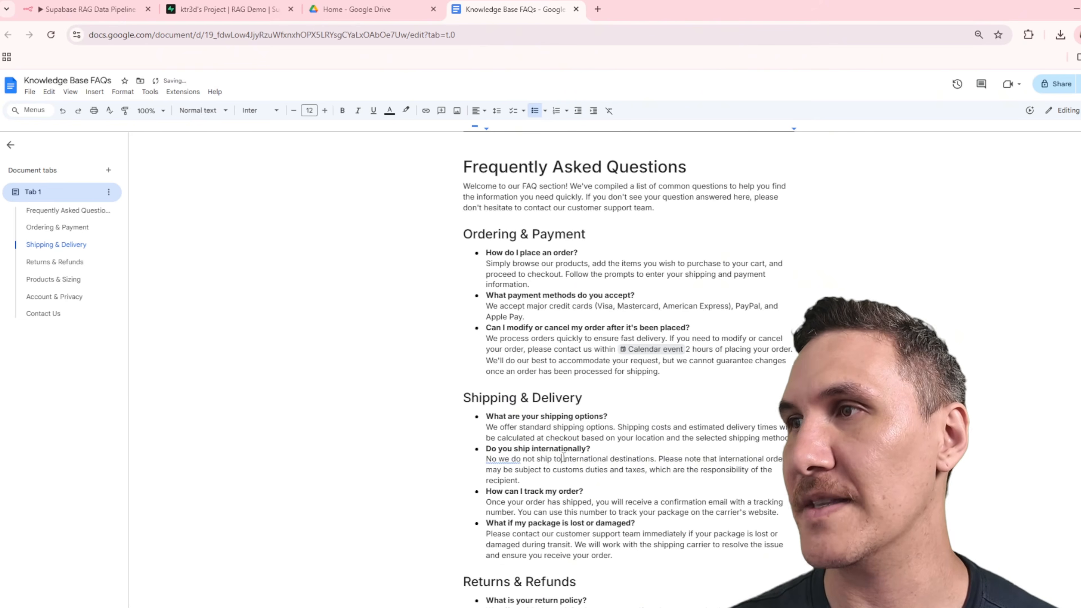
drag(643, 486, 659, 460)
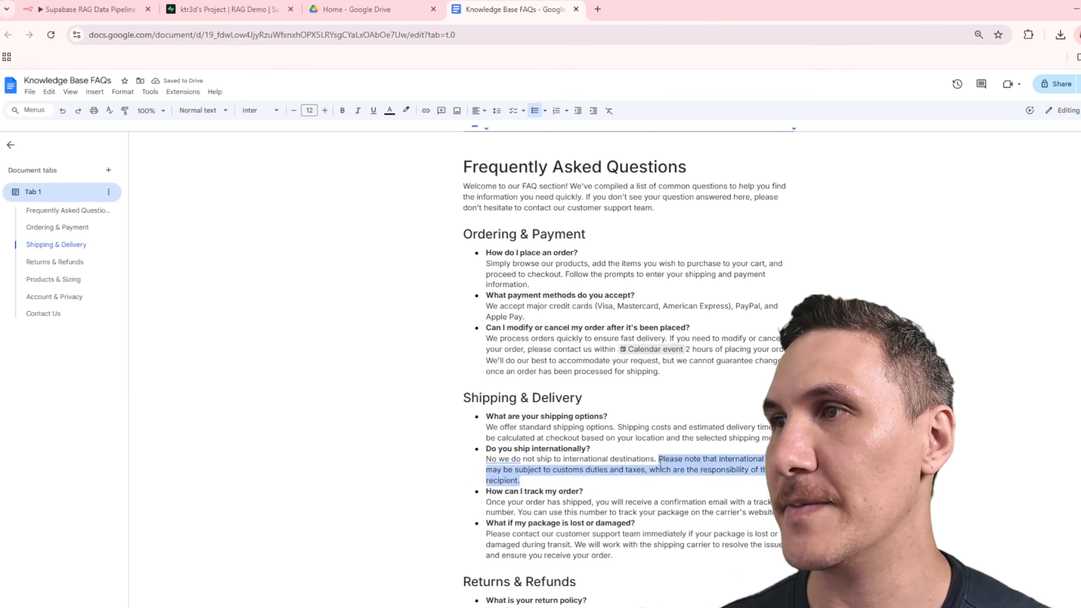
key(BackSpace)
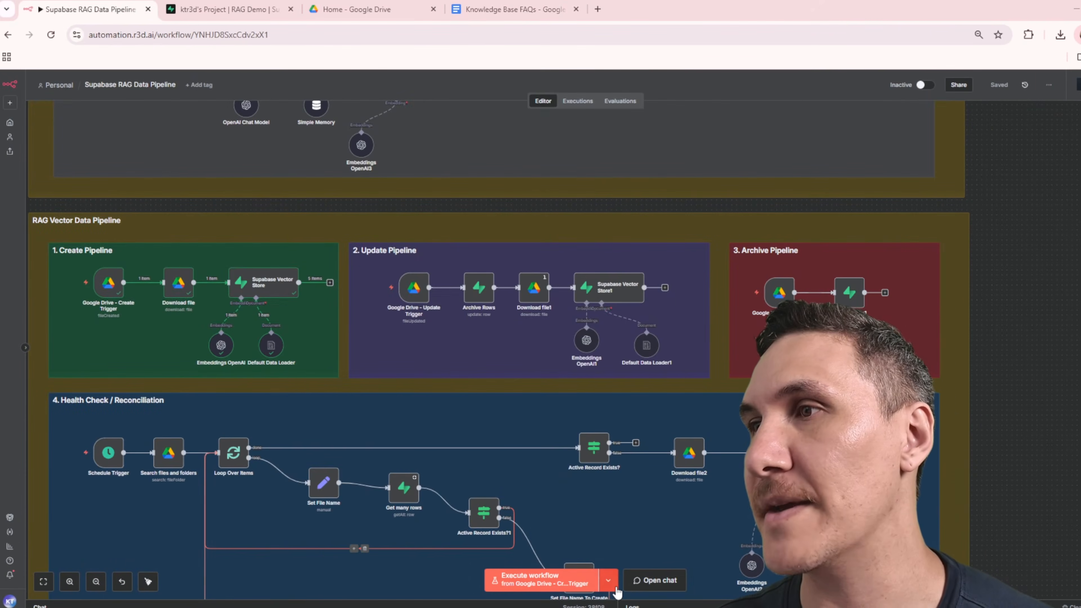
Execute the Supabase RAG Data Pipeline workflow from the Google Drive - Update Trigger.
click(608, 580)
click(608, 524)
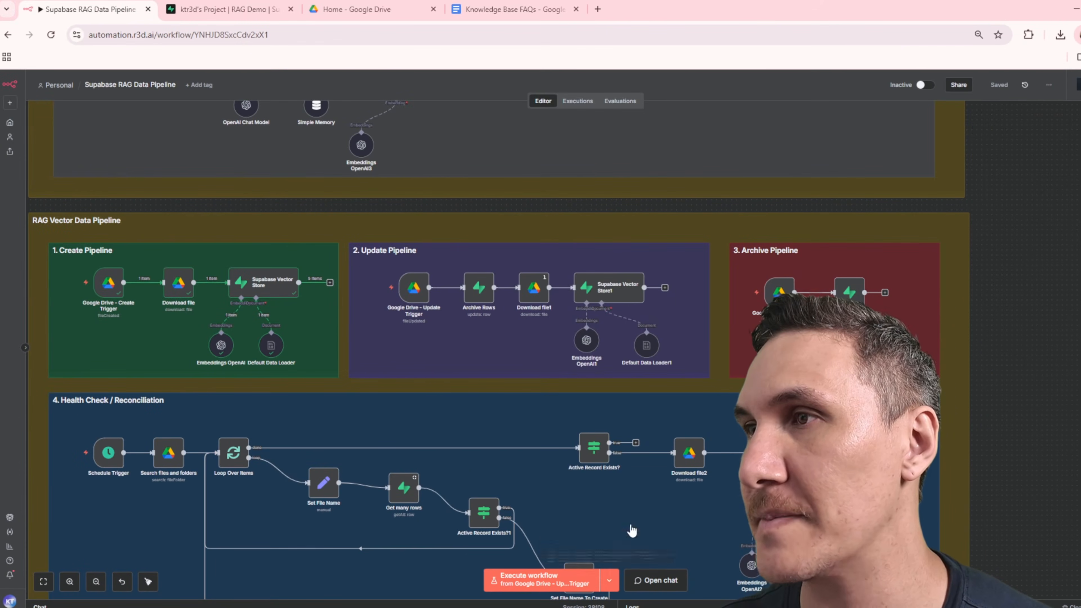
click(560, 585)
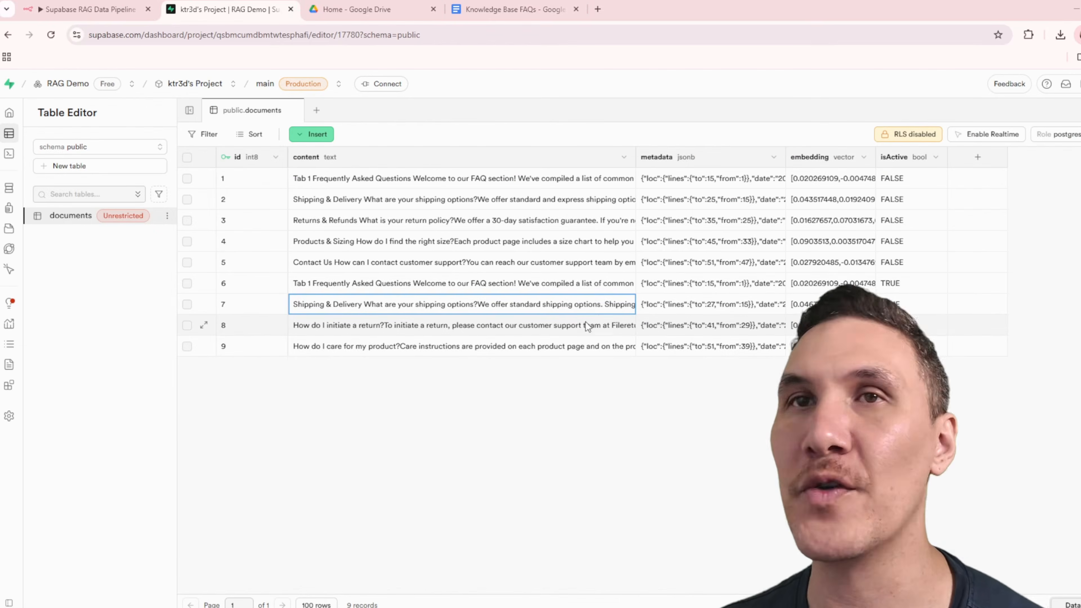
Read the full Shipping & Delivery content of row 7 in the Supabase documents table without changing it.
double_click(438, 306)
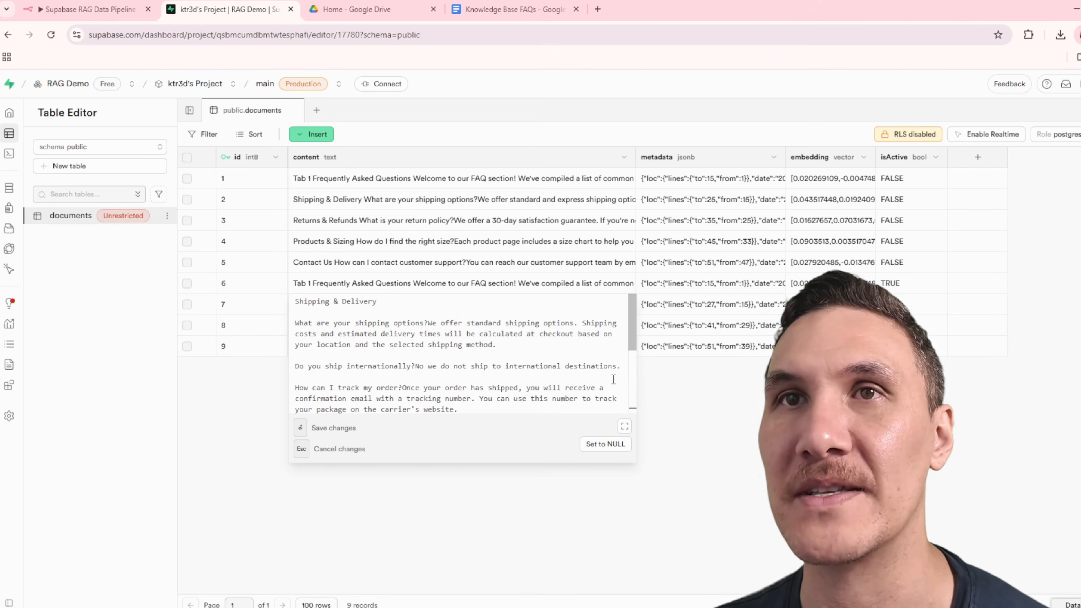
key(Escape)
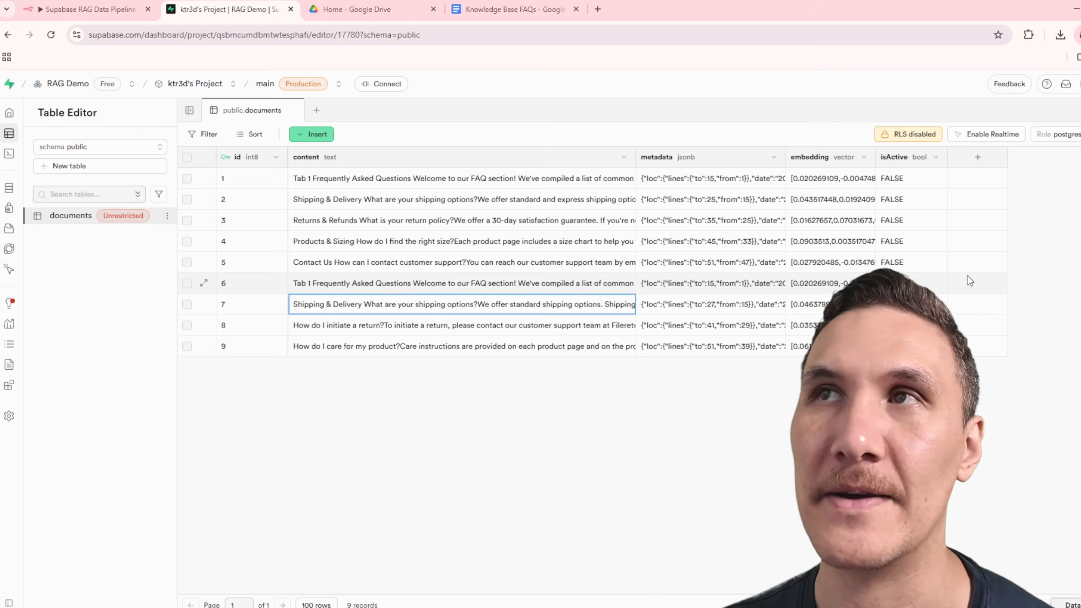
In the Supabase RAG Data Pipeline workflow, ask the customer support chat "What is your shipping policy?".
click(94, 9)
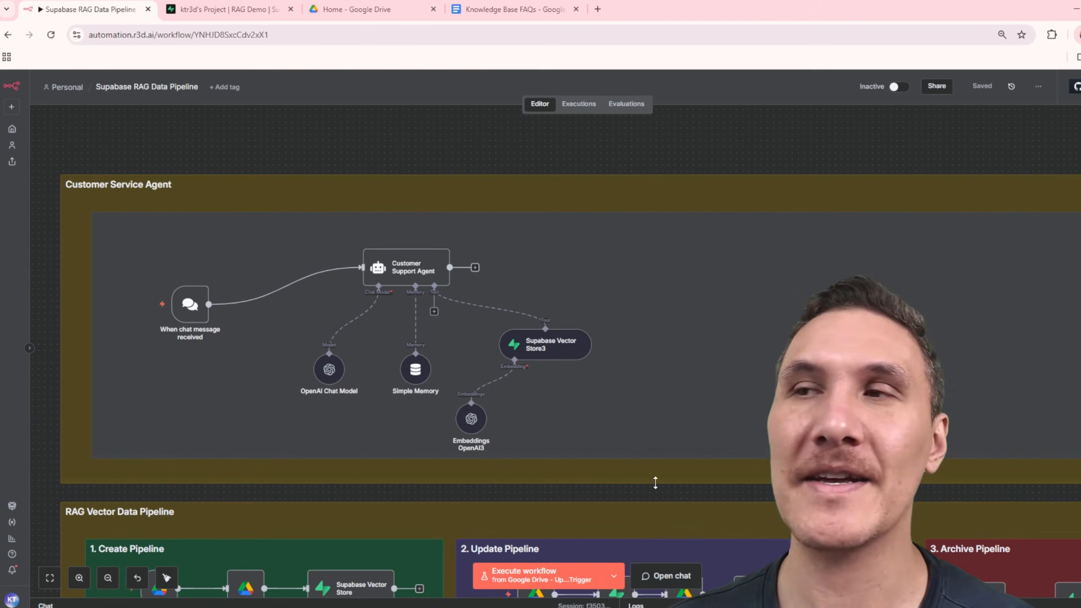
click(671, 575)
text(W)
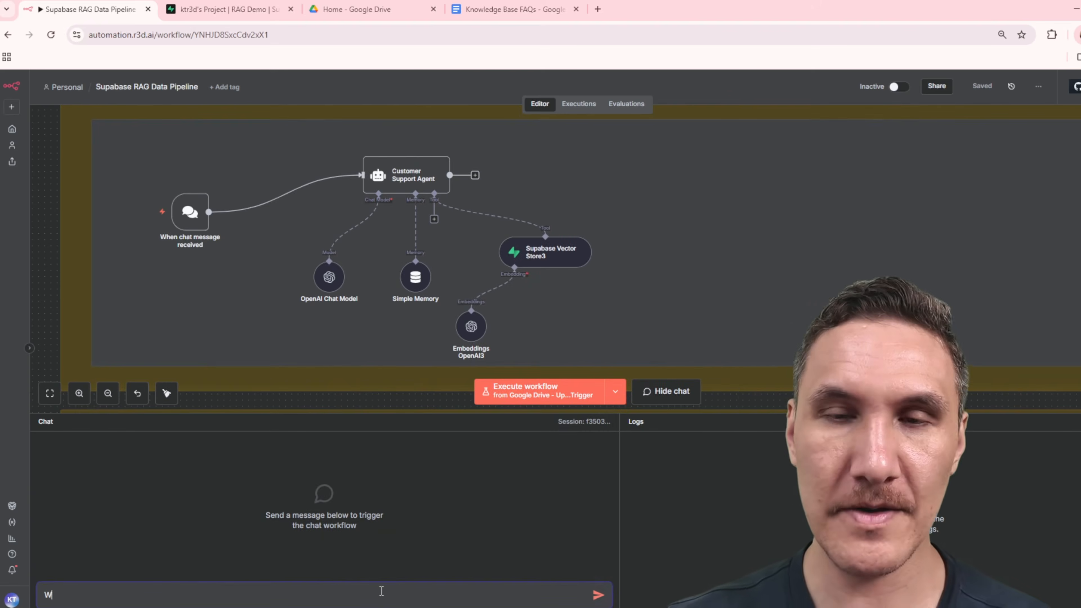
text(hat is your shipping policy)
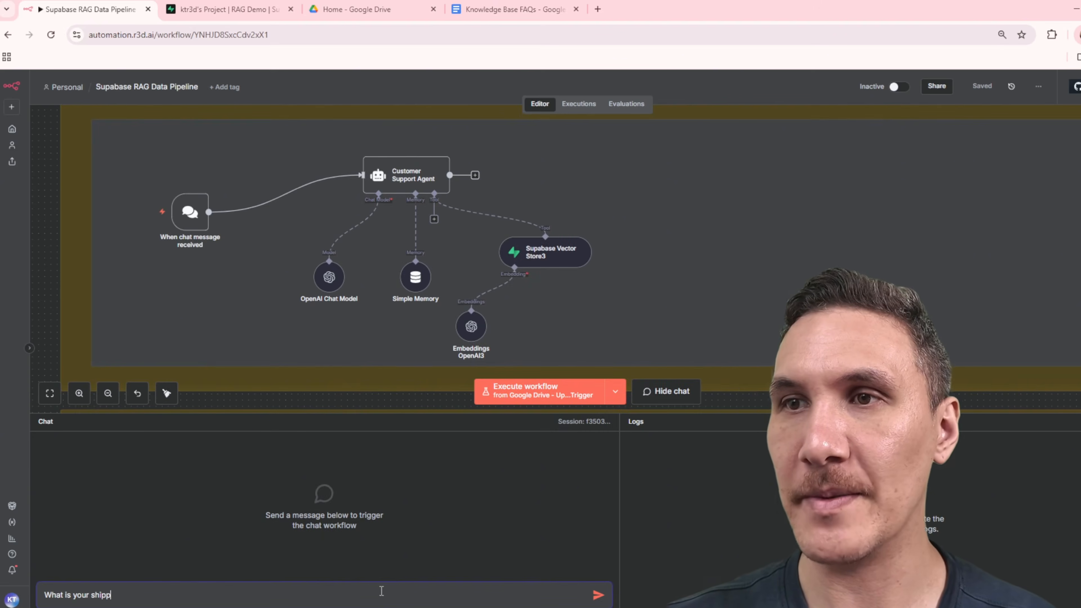
text(?)
key(Return)
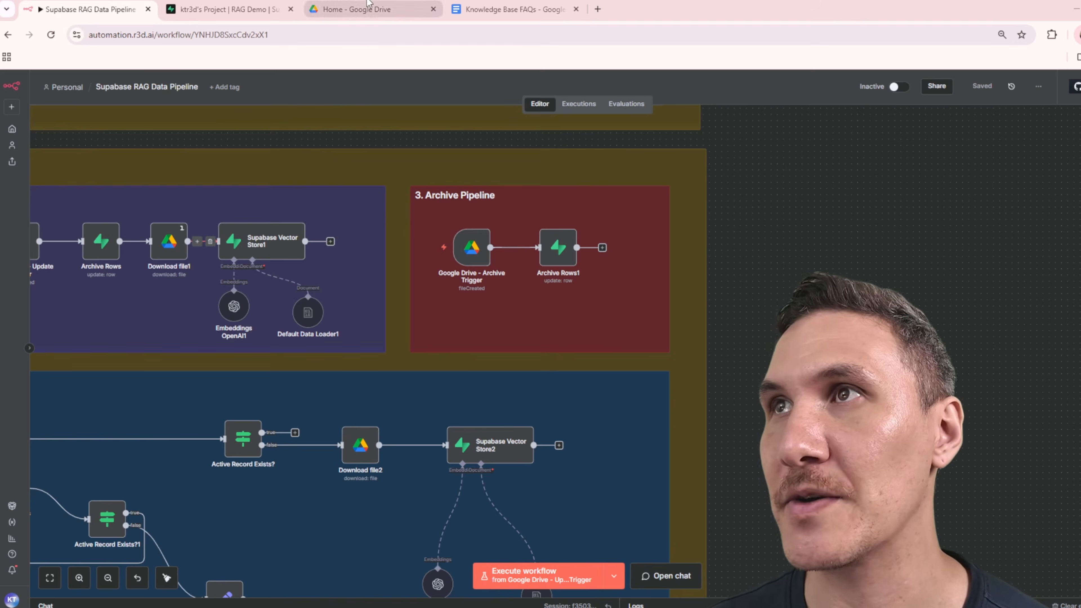
In Google Drive, move Knowledge Base FAQs from the Ai Agent Knowledge Base folder to the Trash Can - RAG DEMO folder.
click(372, 10)
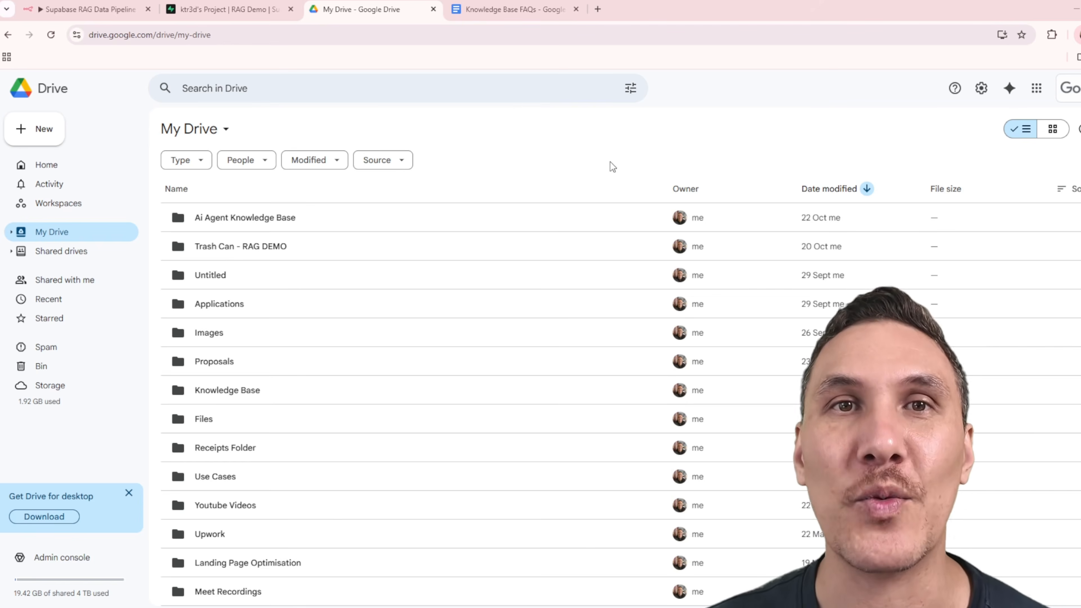
click(317, 222)
double_click(319, 221)
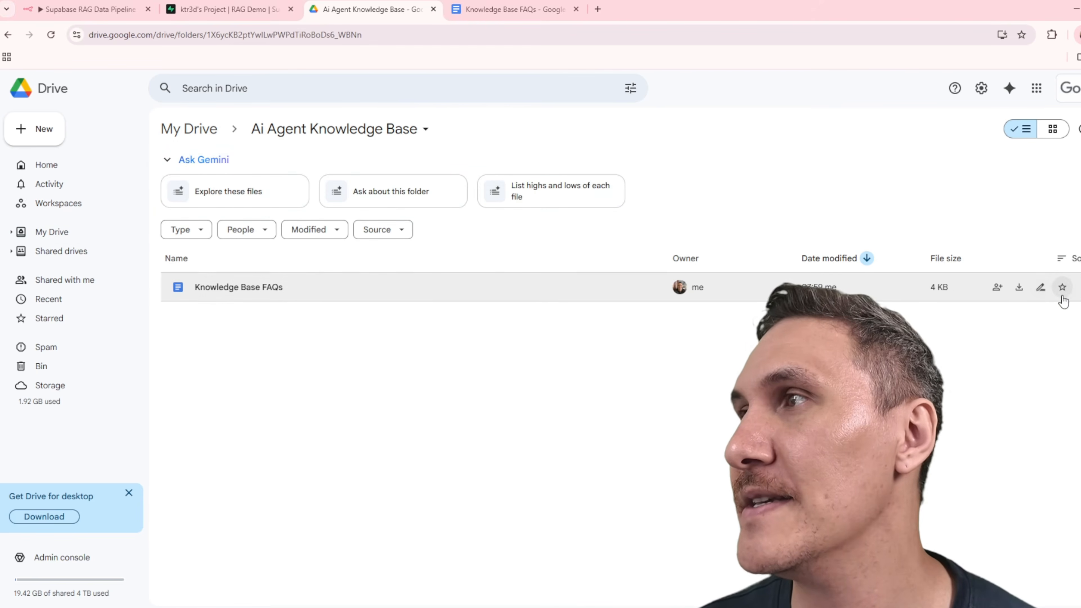
right_click(882, 294)
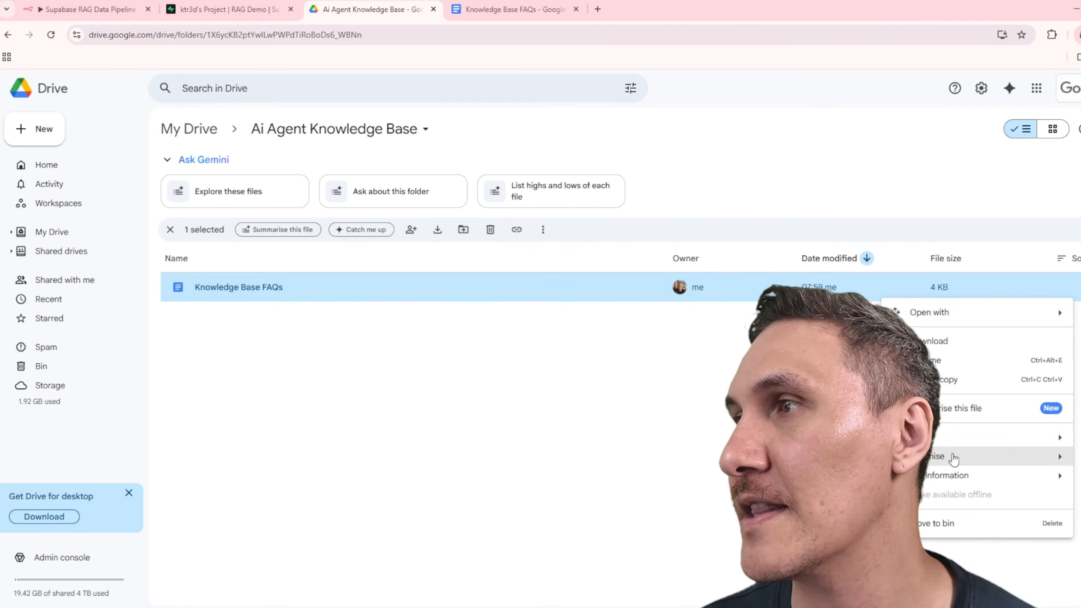
mouse_move(949, 459)
click(787, 461)
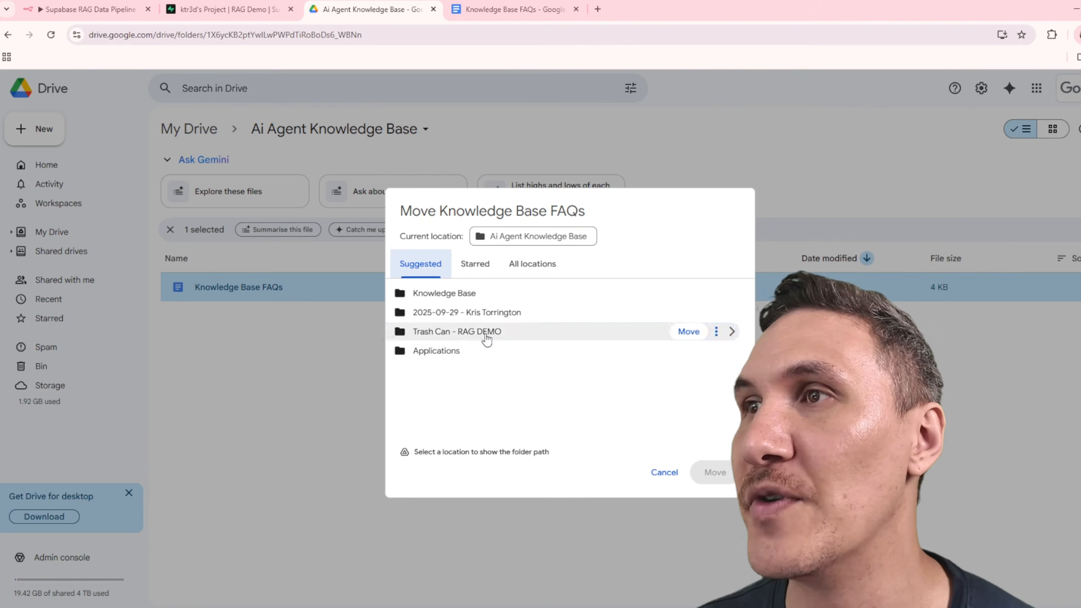
click(485, 335)
click(714, 472)
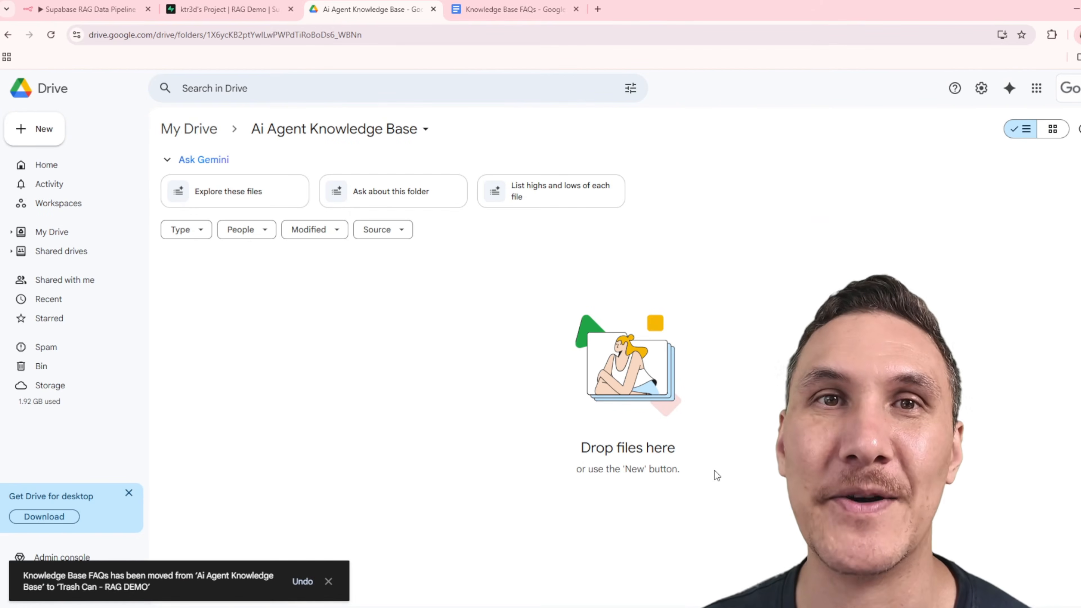
Execute the n8n workflow from the Google Drive - Archive Trigger and switch to Supabase to check the documents table.
key(ctrl+1)
click(613, 576)
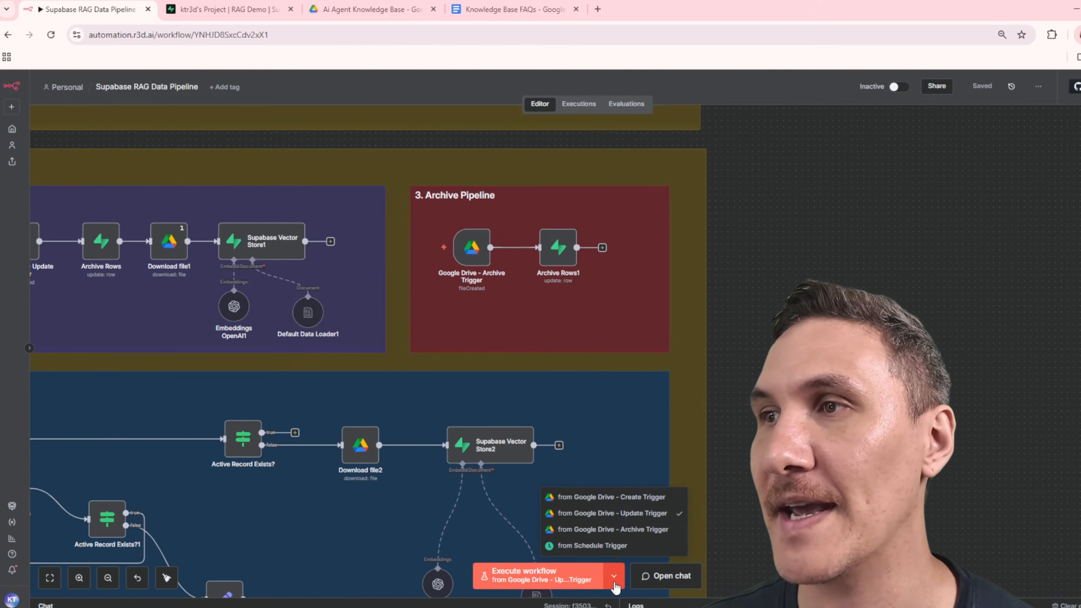
click(629, 534)
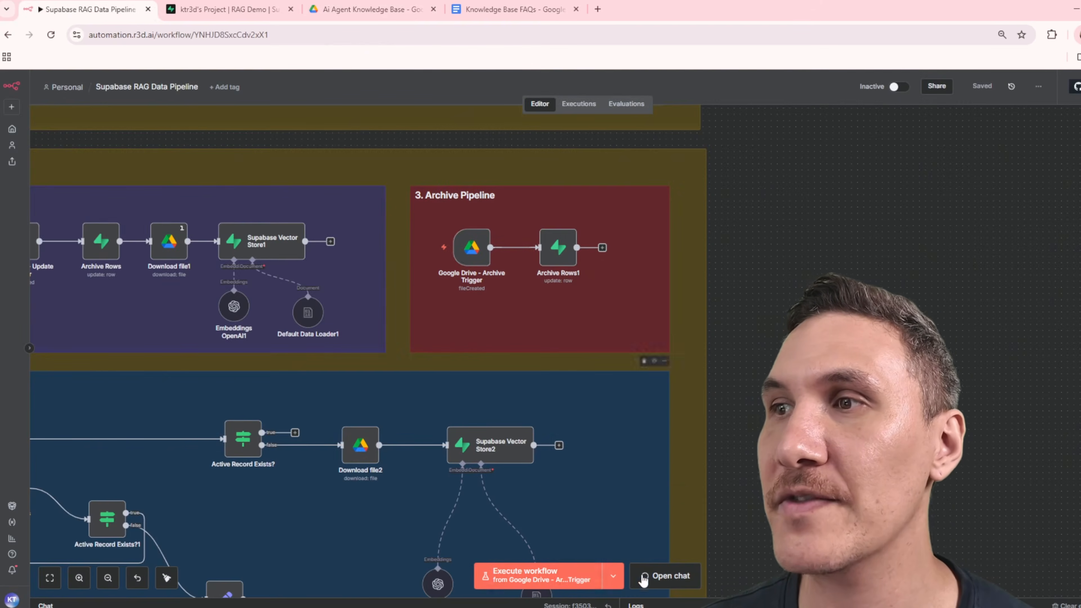
click(574, 582)
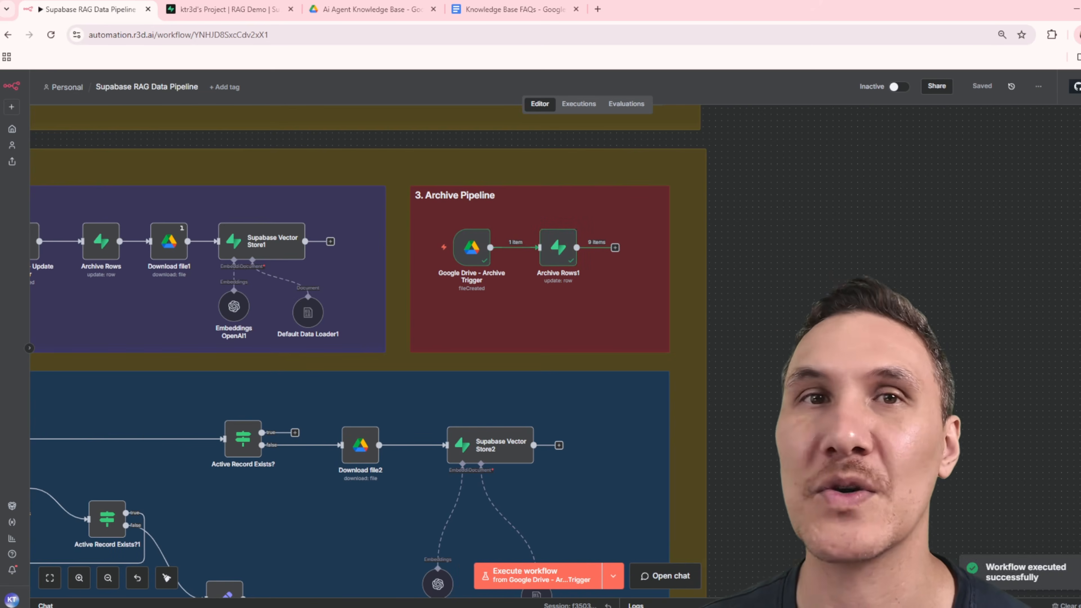
click(226, 10)
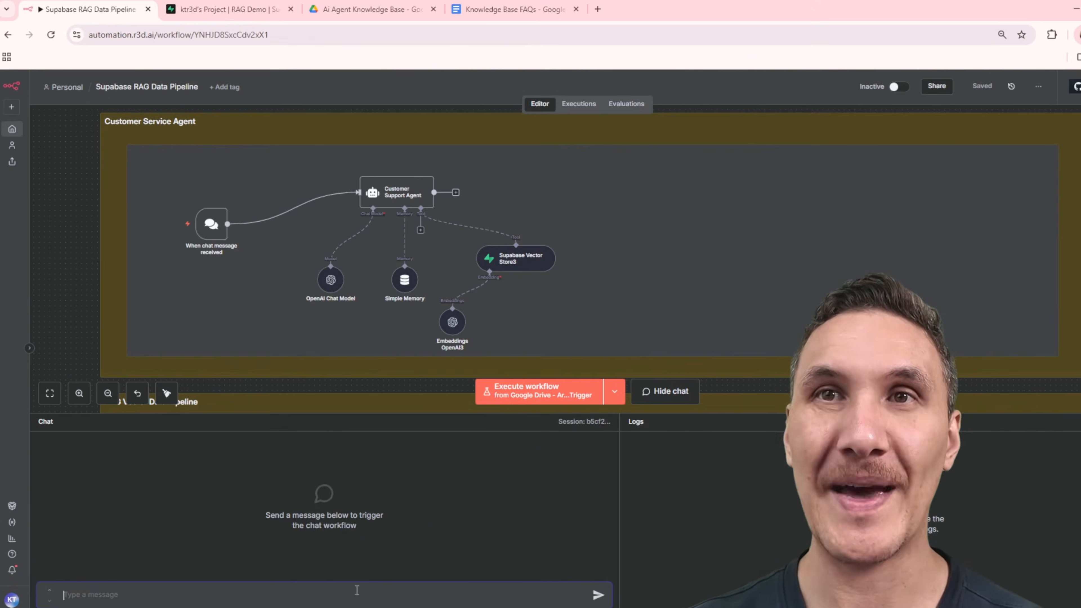
Ask the customer support chat "What is our shipping policy?".
text(What is )
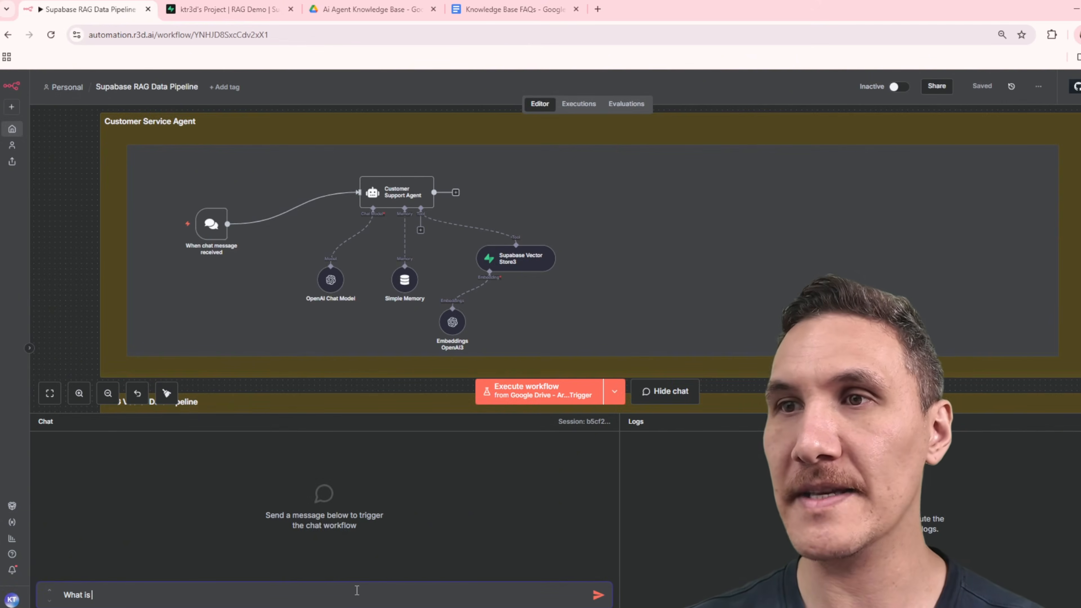
text(our shipping policy?)
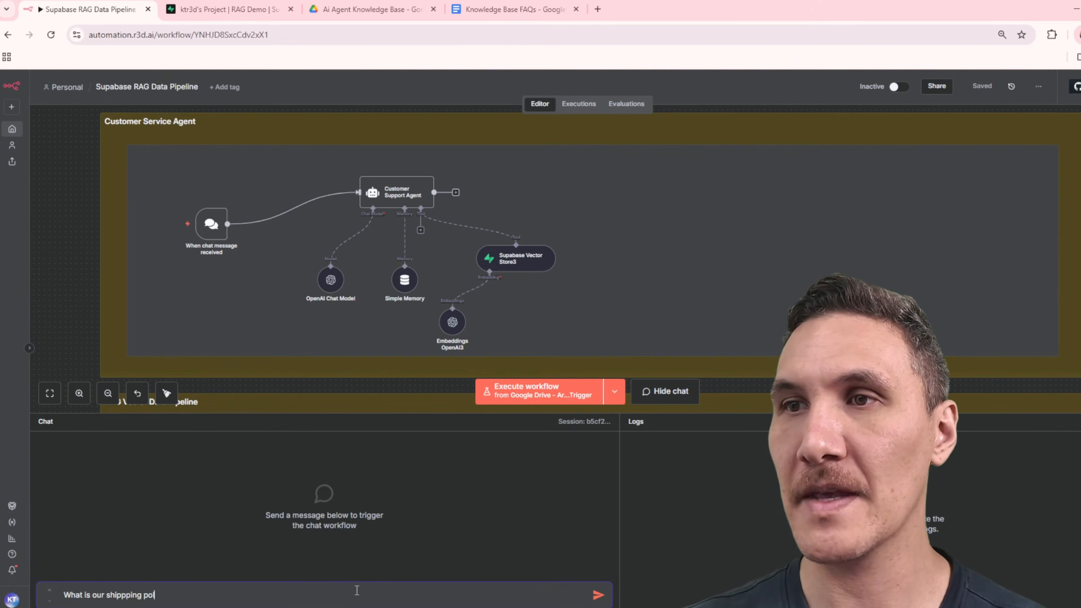
key(Return)
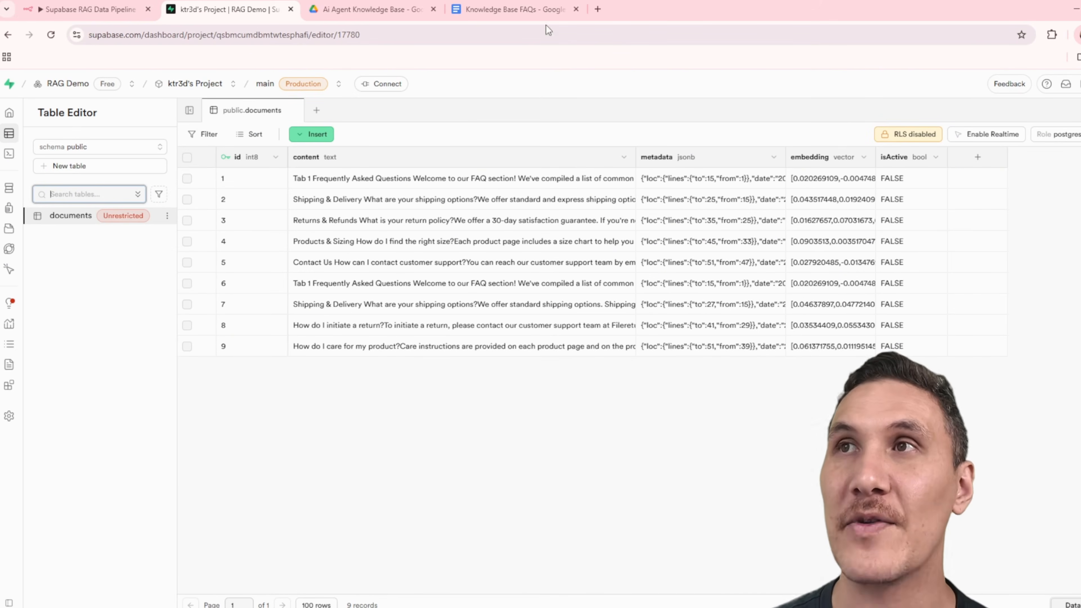
Check the Ai Agent Knowledge Base folder in Google Drive, and execute the n8n workflow from the Schedule Trigger to run the health check pipeline.
click(366, 9)
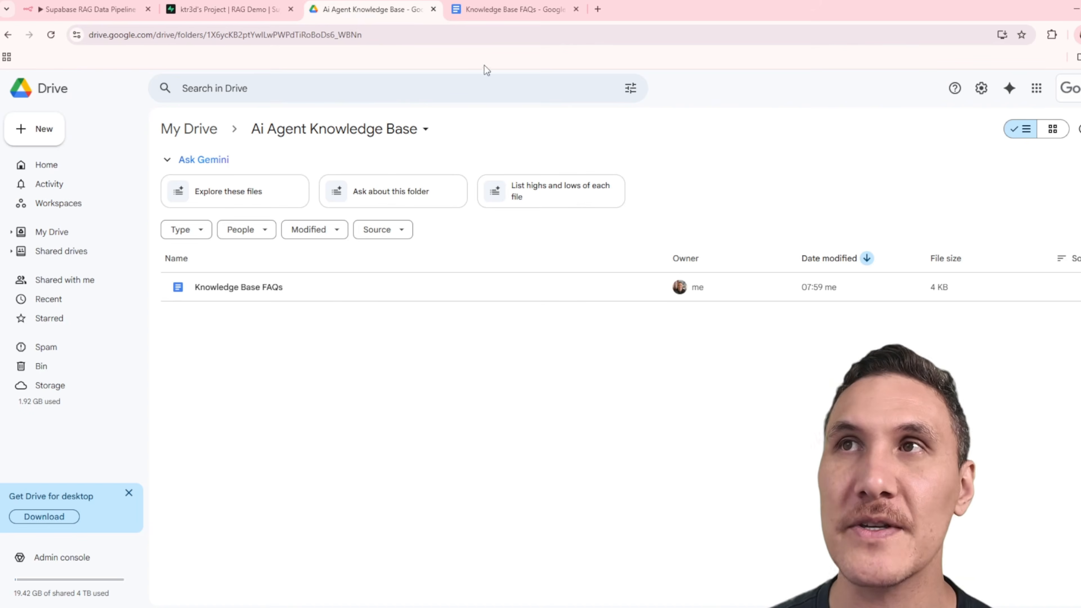
click(123, 10)
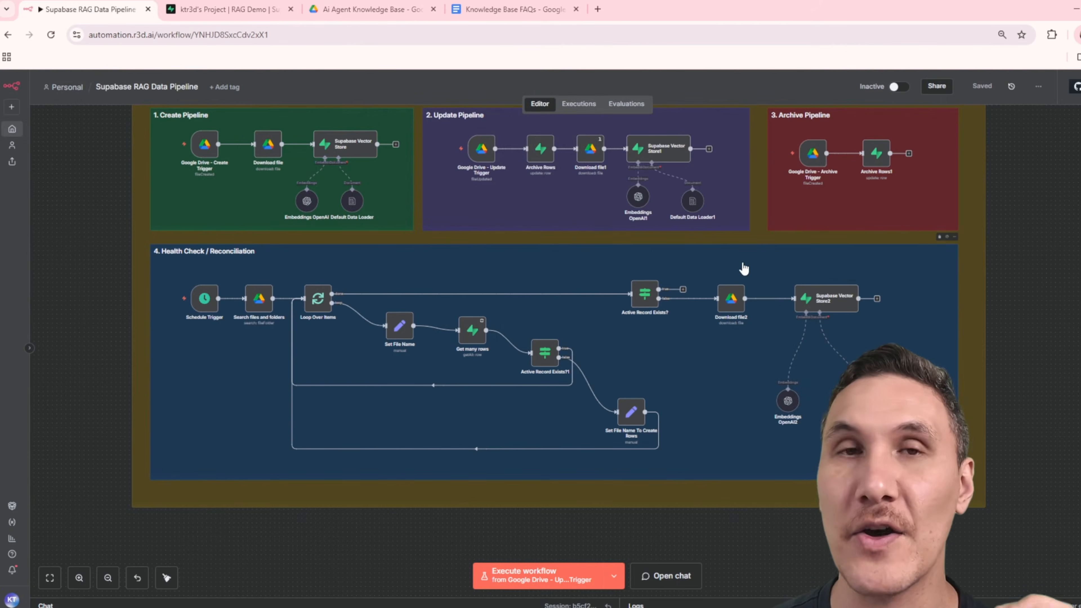
click(613, 575)
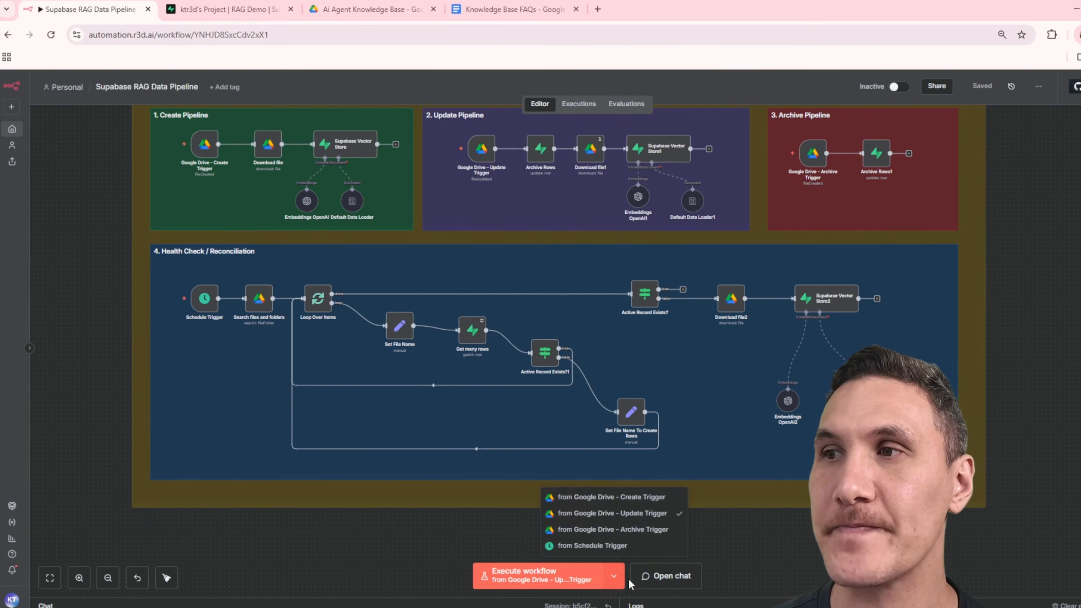
click(589, 549)
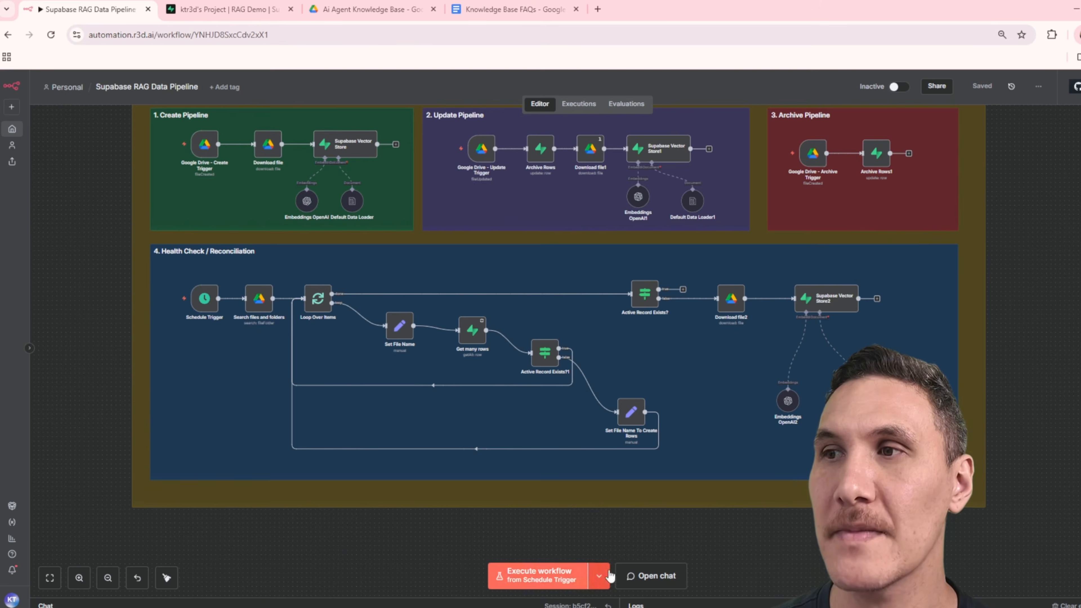
click(532, 576)
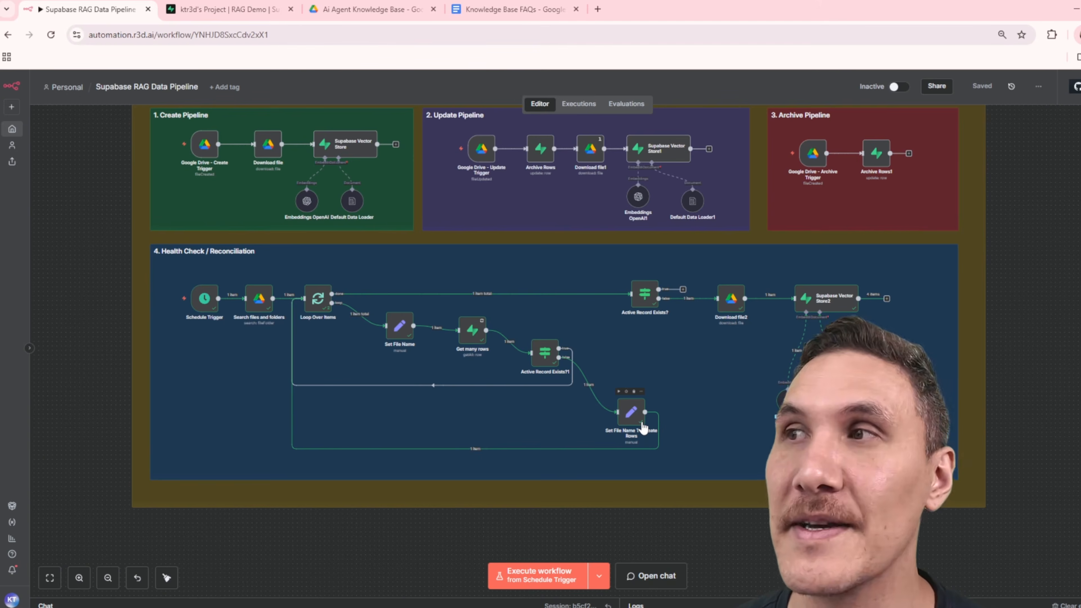
scroll(632, 326, up, 5)
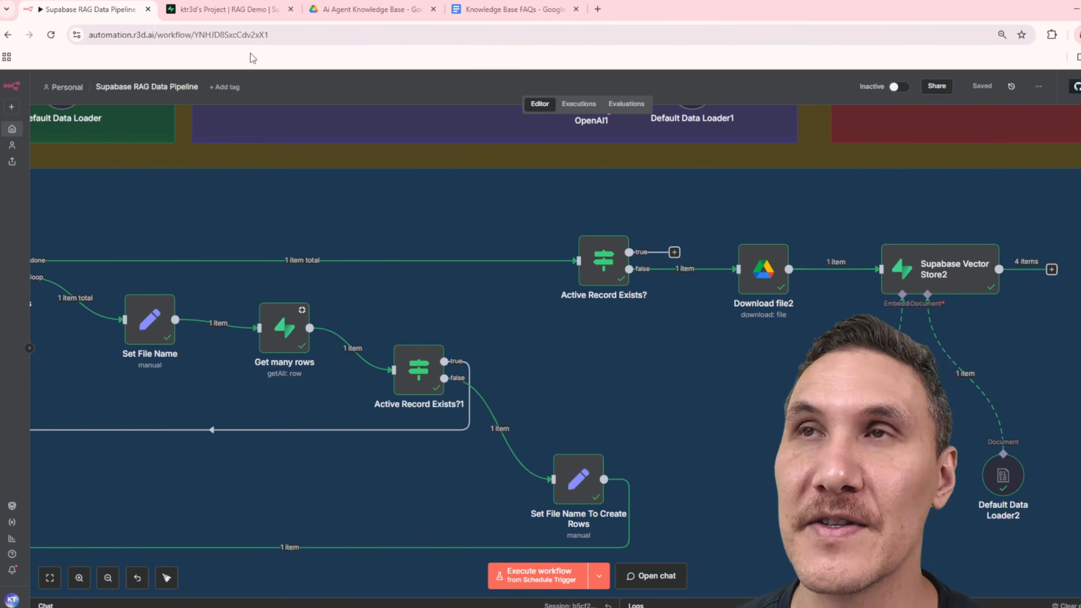
In Supabase, create a new Personal organization named Demo Org on the Free plan.
click(223, 12)
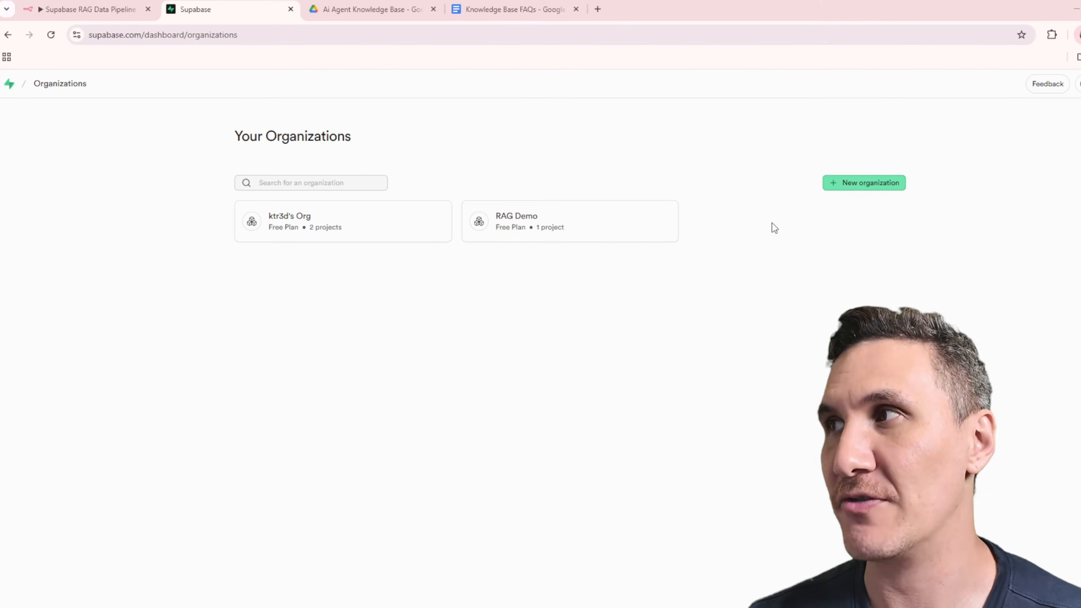
click(864, 183)
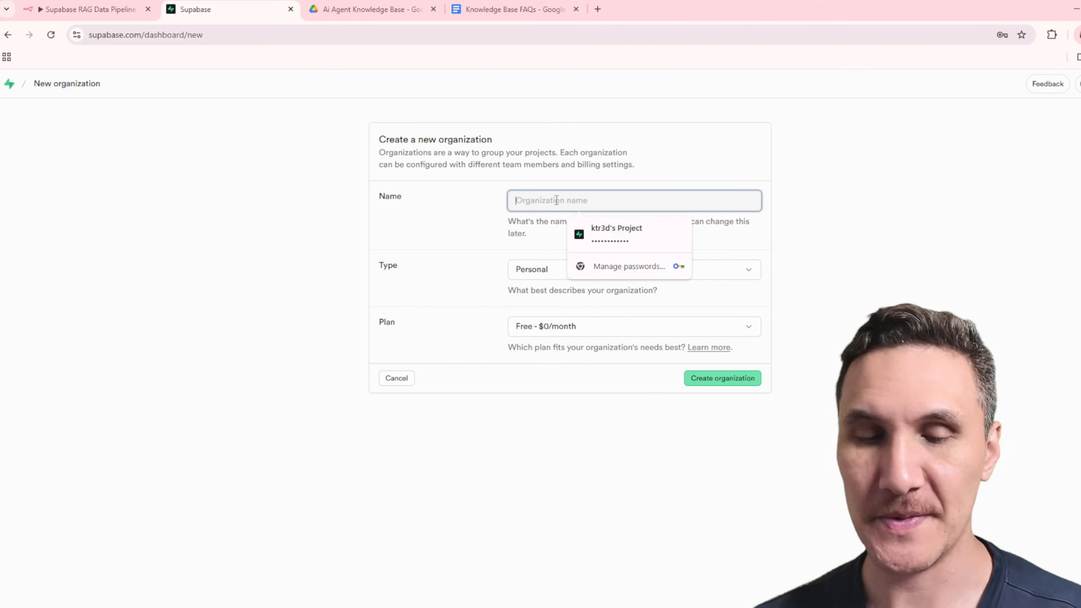
text(Demo Org)
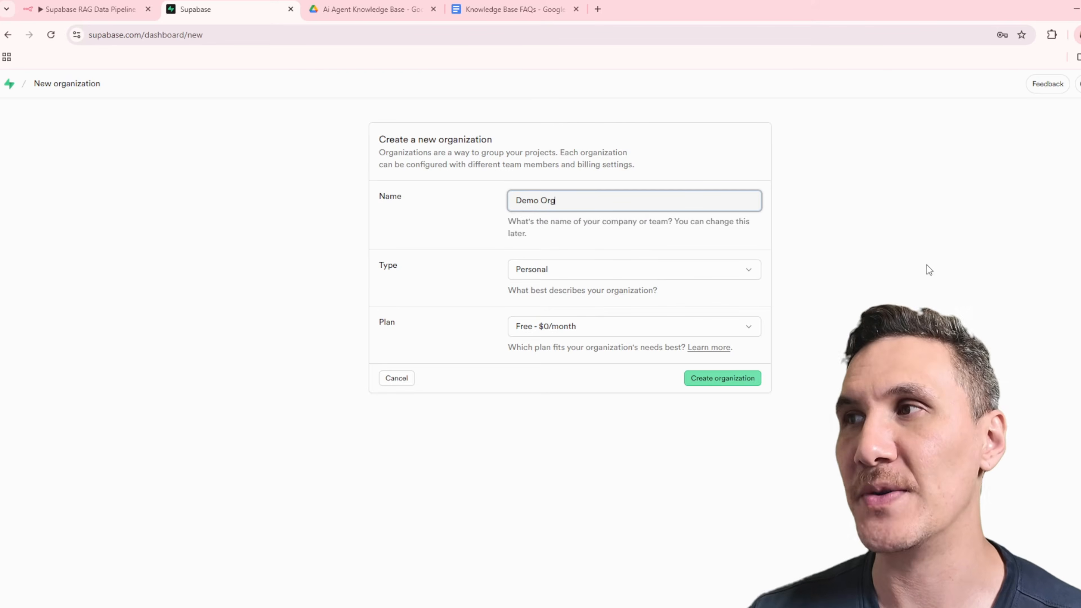
click(734, 388)
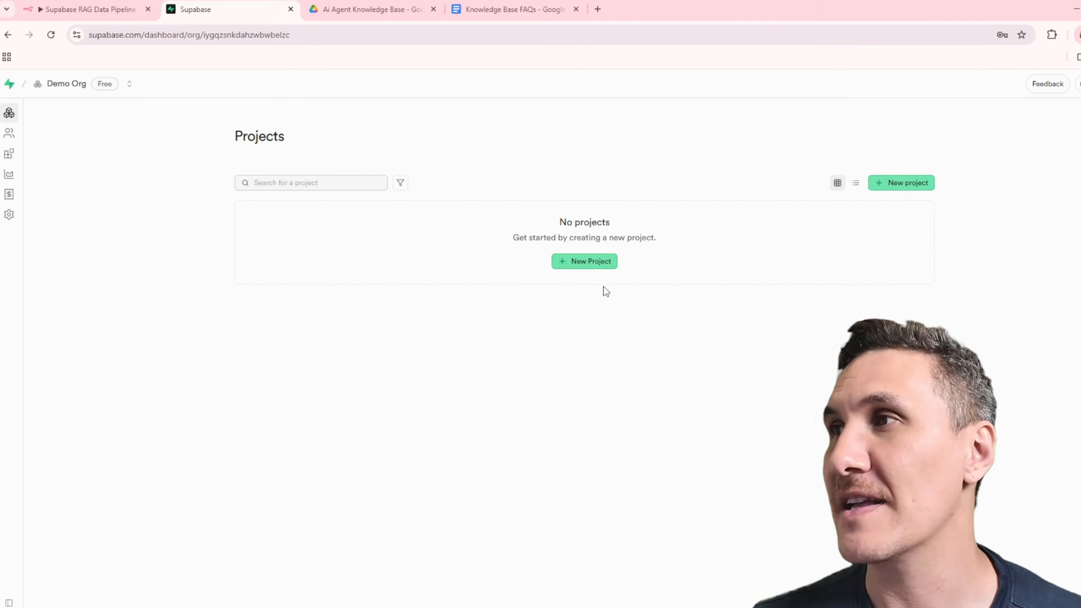
Create a new project named Demo Org in the Demo Org organization with APAC as its region.
click(586, 266)
click(564, 249)
text(Demo Org)
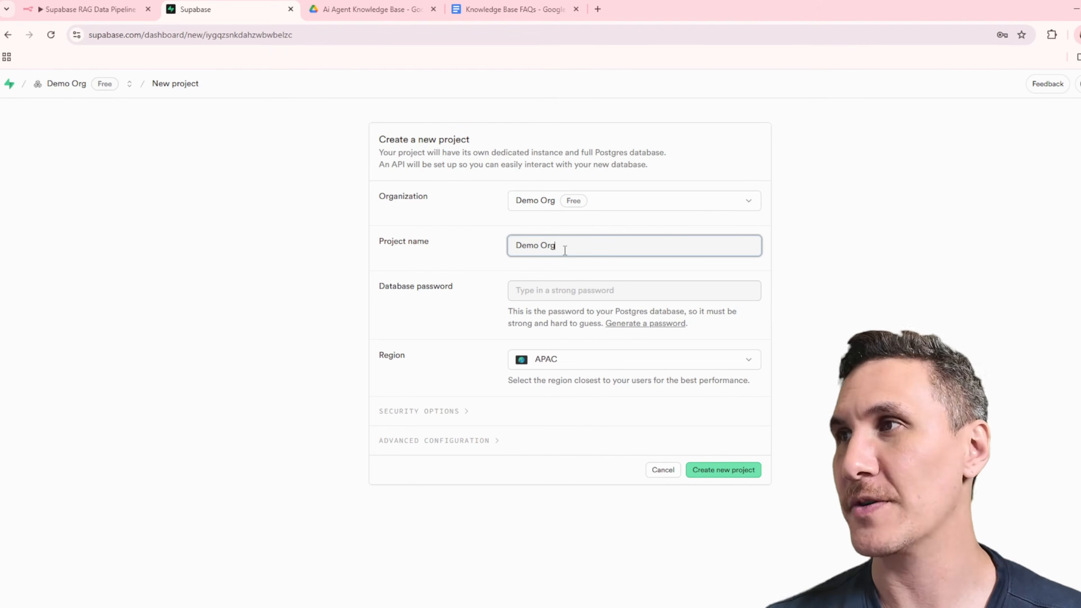
click(745, 491)
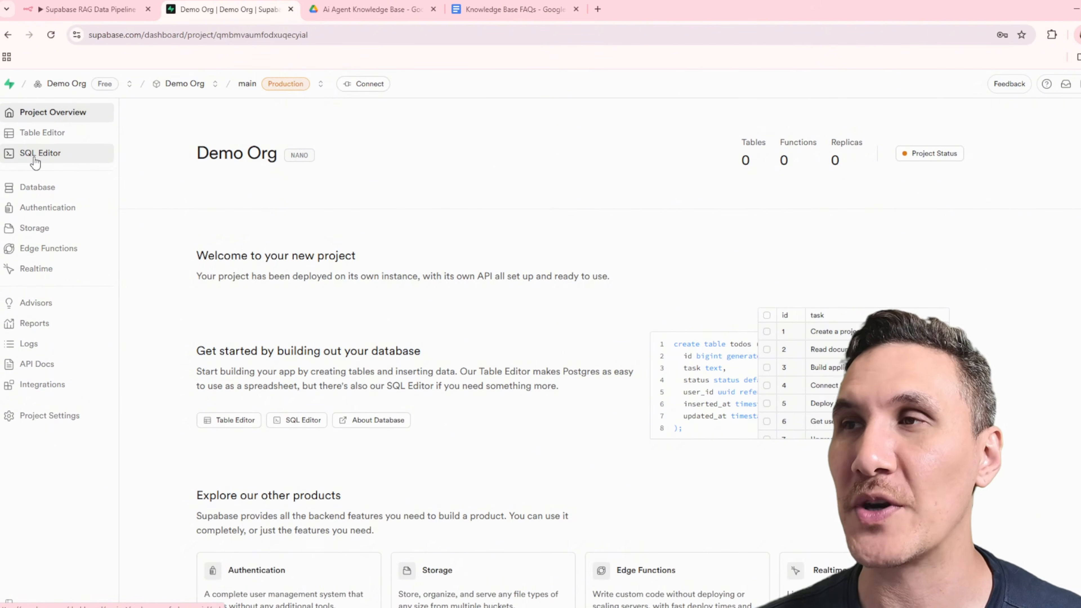
Paste the SQL script that sets up the documents table and match_documents function into a new query in the SQL Editor.
click(35, 157)
key(ctrl+v)
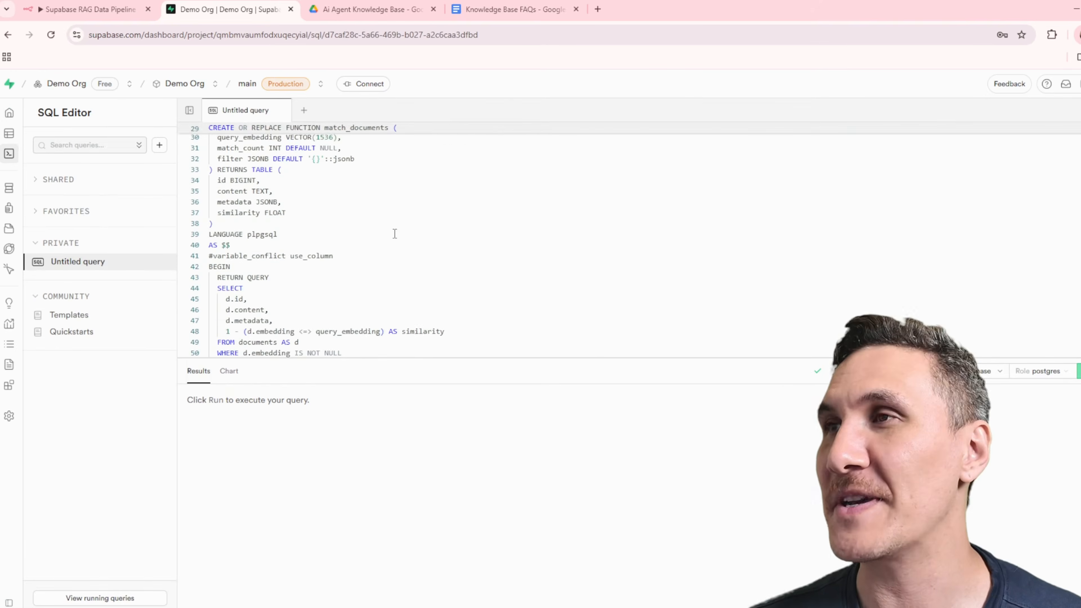
Review the SQL script's isActive column definition, its indexes, and the SELECT query inside the match_documents function.
scroll(400, 222, up, 3)
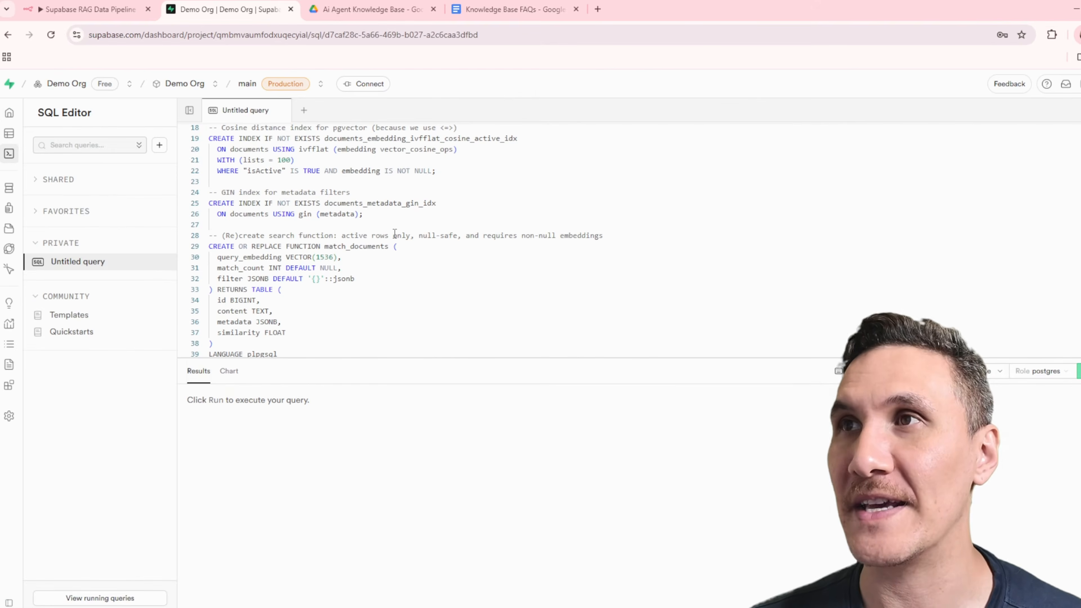
scroll(408, 234, up, 5)
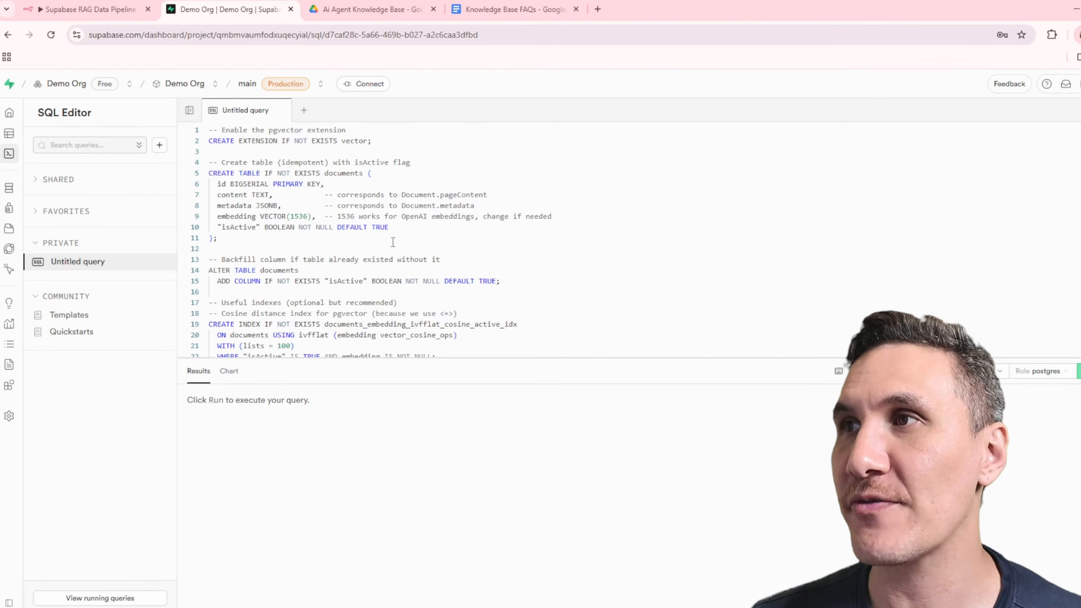
click(393, 231)
drag(393, 231, 221, 227)
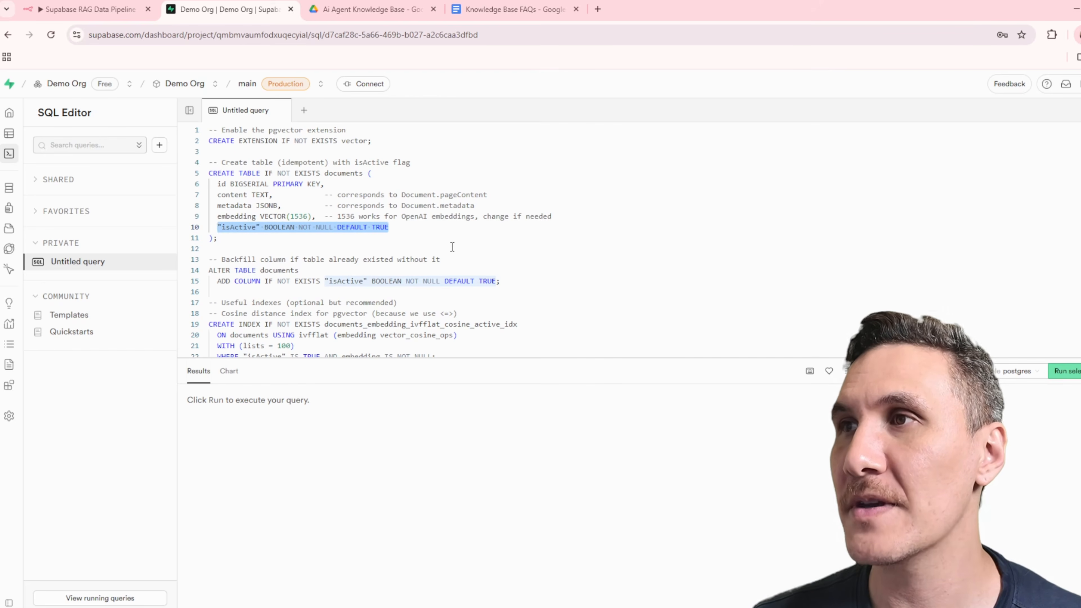
scroll(489, 256, down, 2)
scroll(510, 260, down, 1)
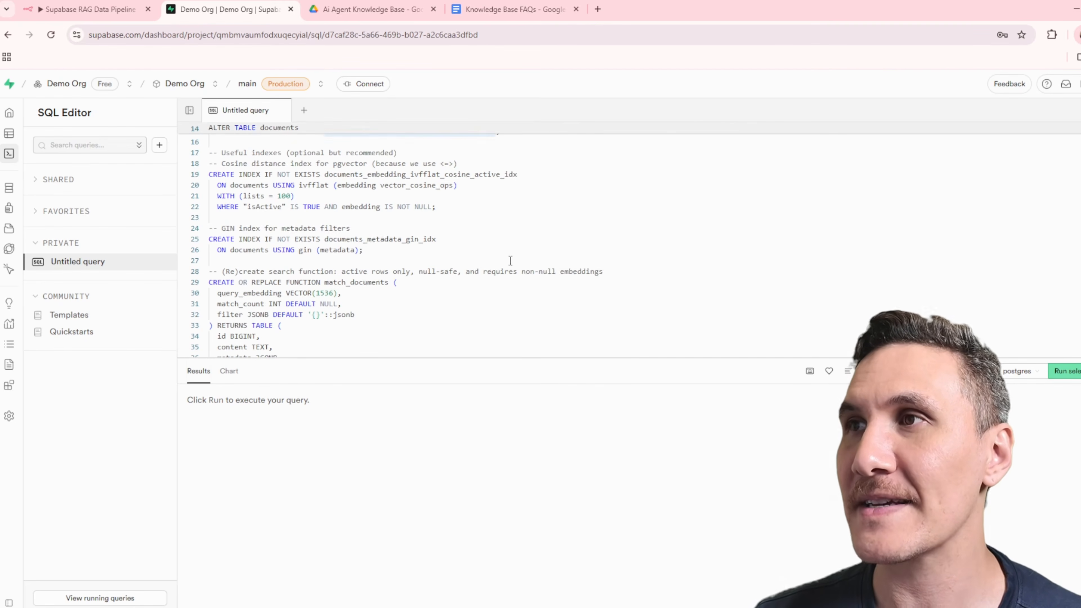
scroll(513, 255, down, 1)
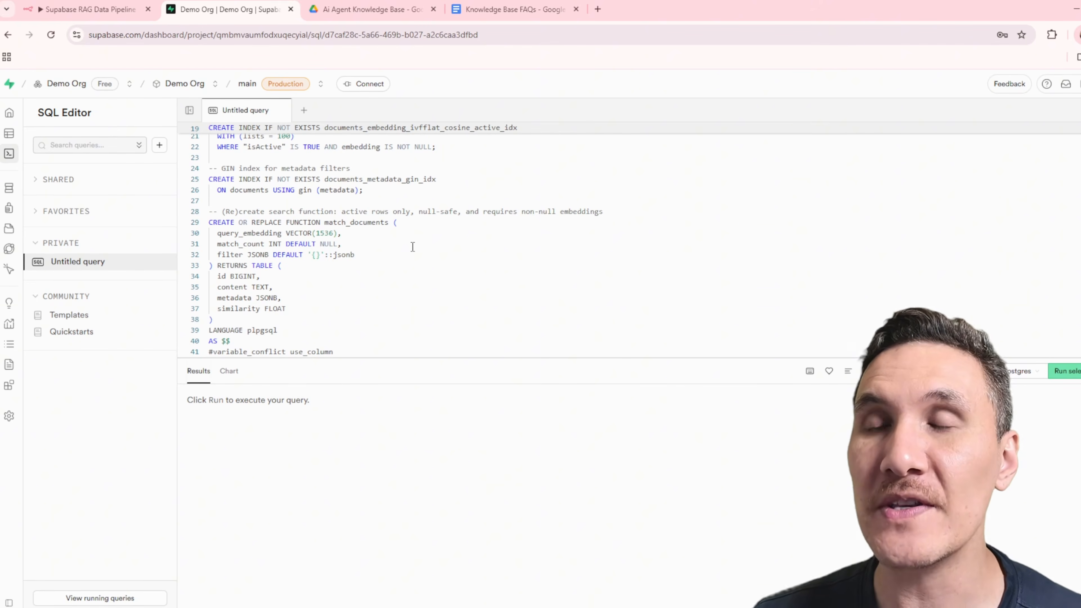
scroll(412, 244, down, 4)
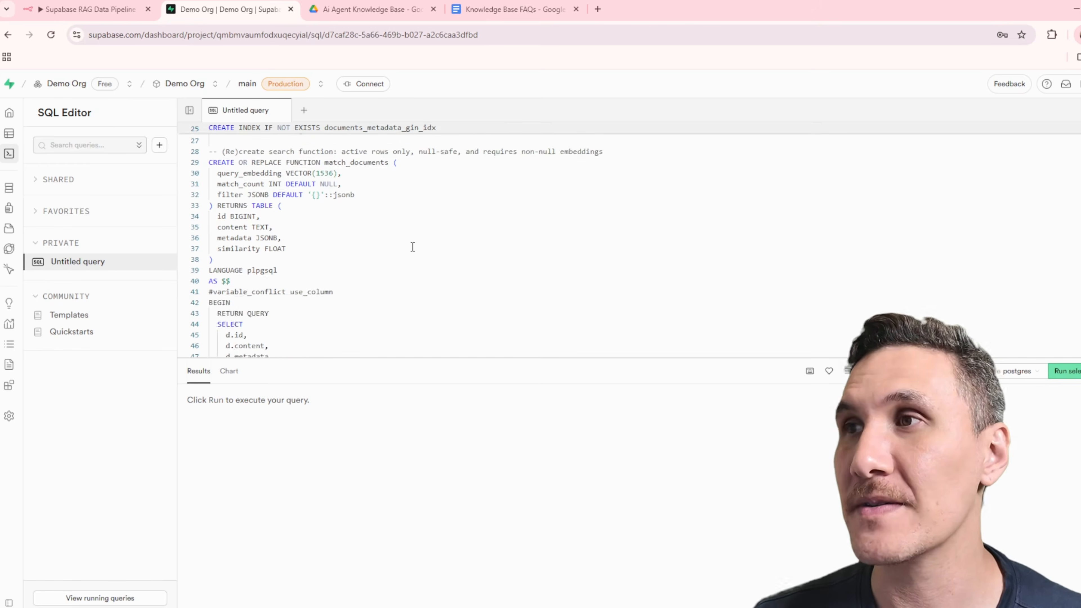
drag(214, 205, 371, 312)
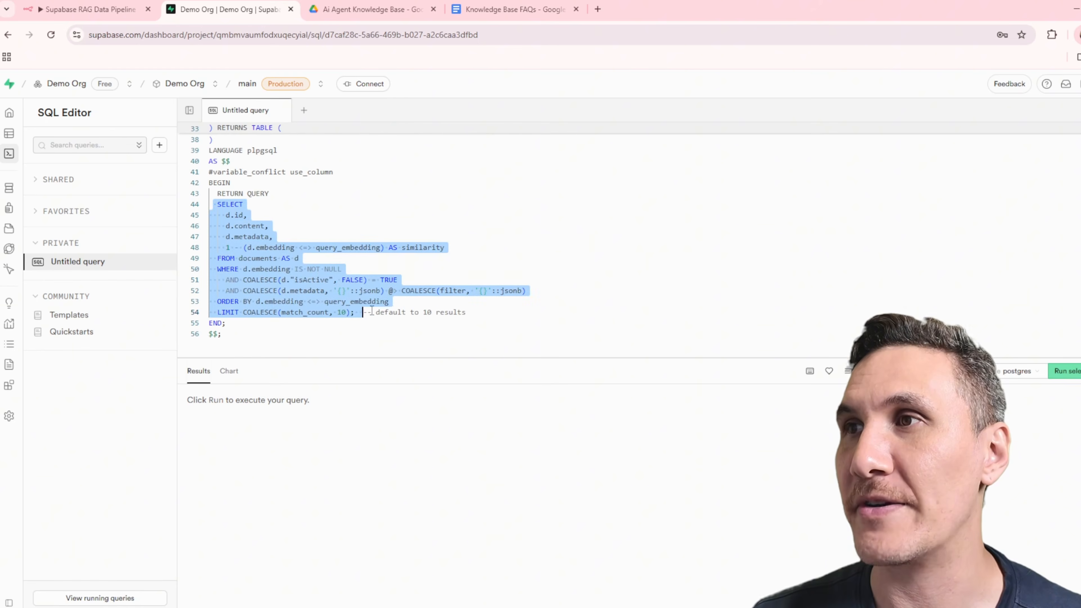
Run the full SQL script and open the resulting documents table to check its columns.
key(ctrl+Return)
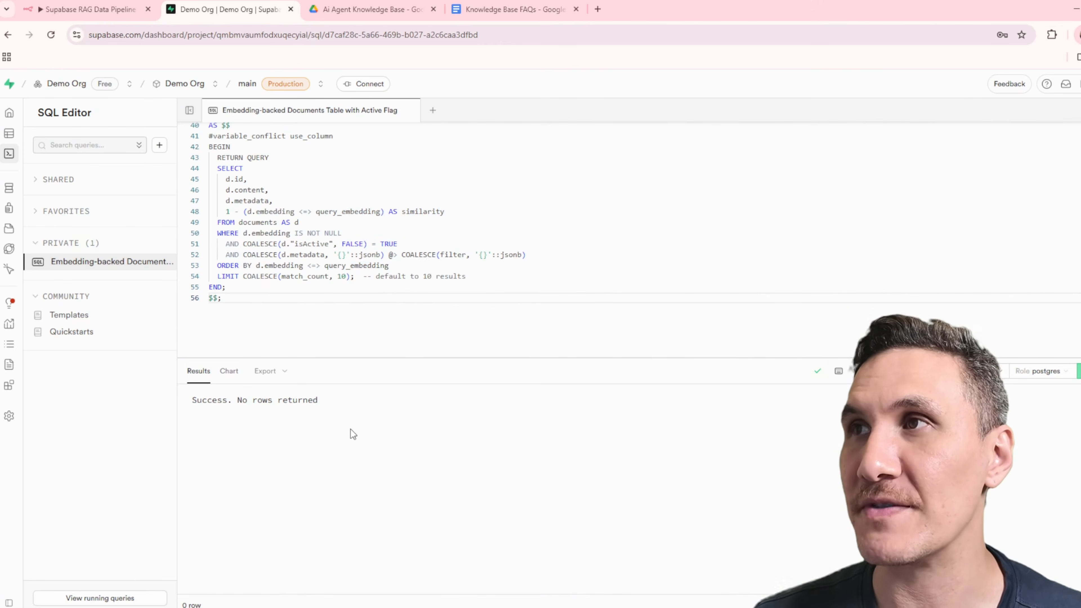
click(16, 136)
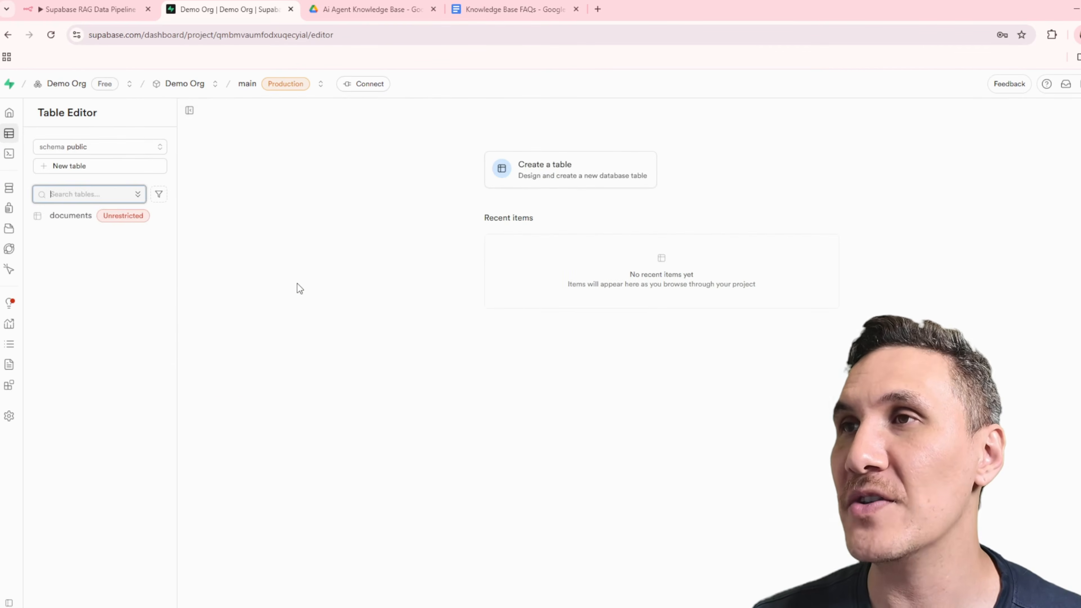
click(87, 217)
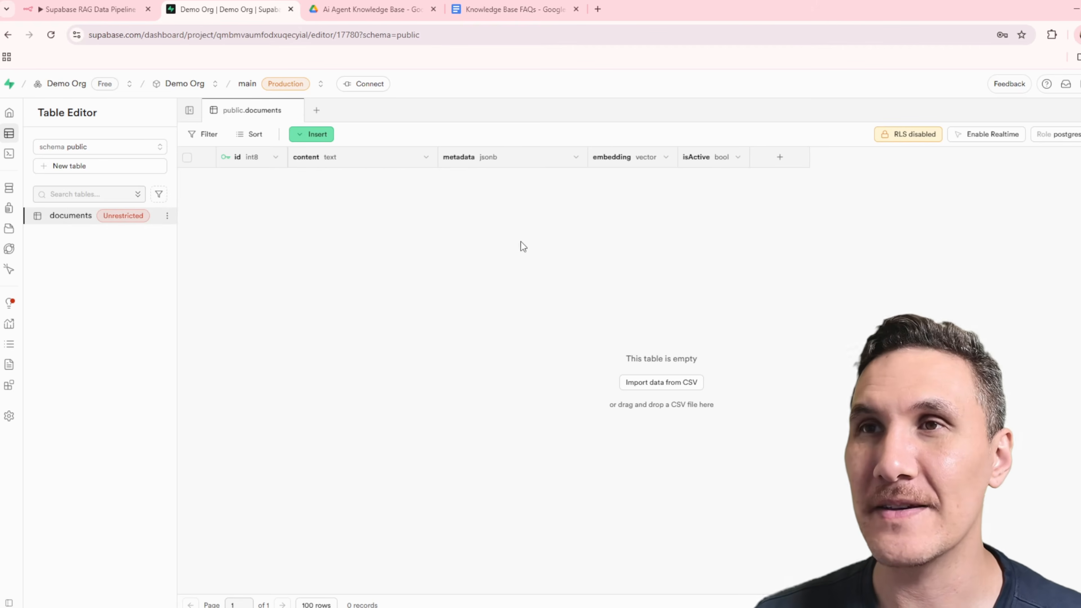
Copy the Demo Org project's URL from Supabase and enter it as the host of a new credential in n8n's Supabase Vector Store node.
click(41, 416)
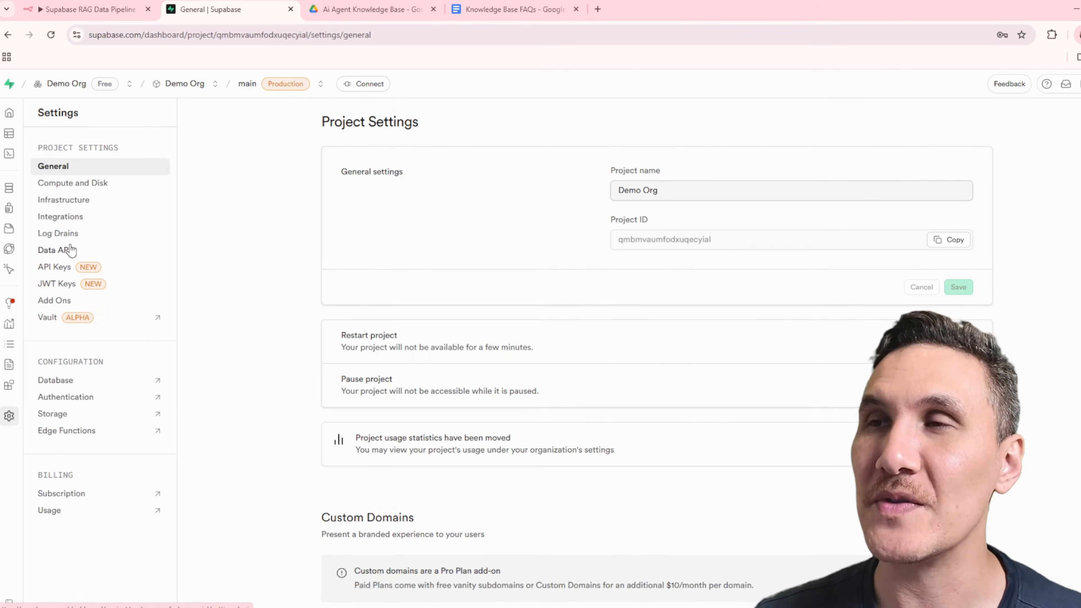
click(85, 253)
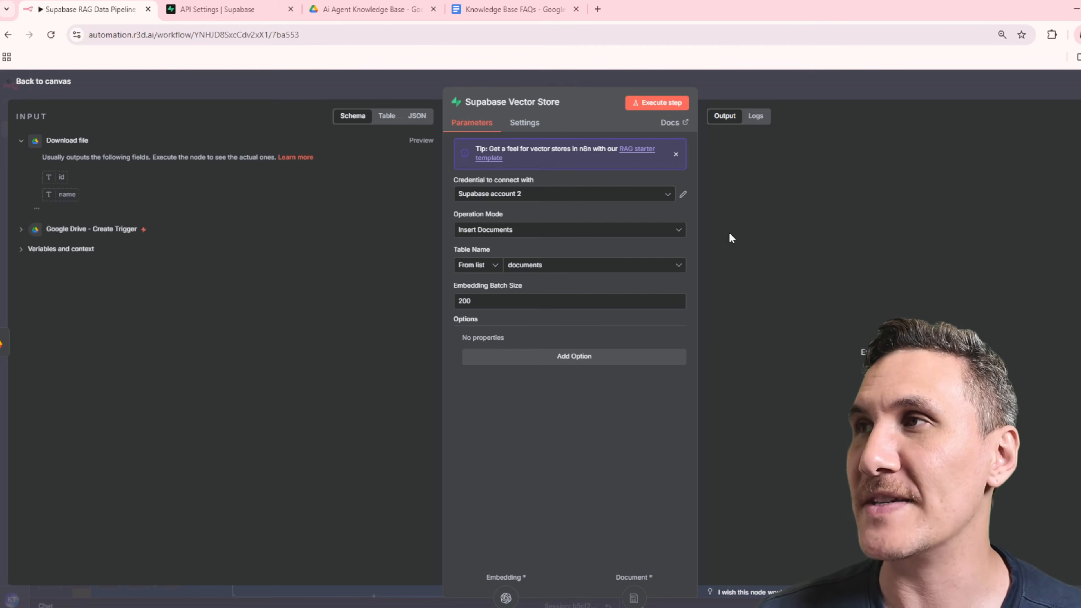
click(667, 197)
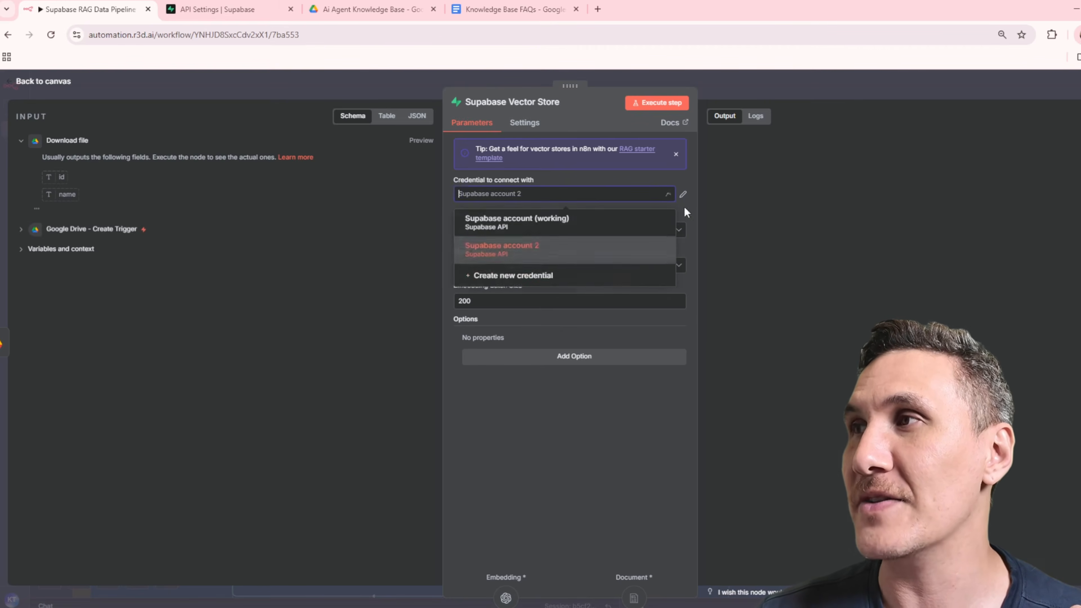
click(606, 280)
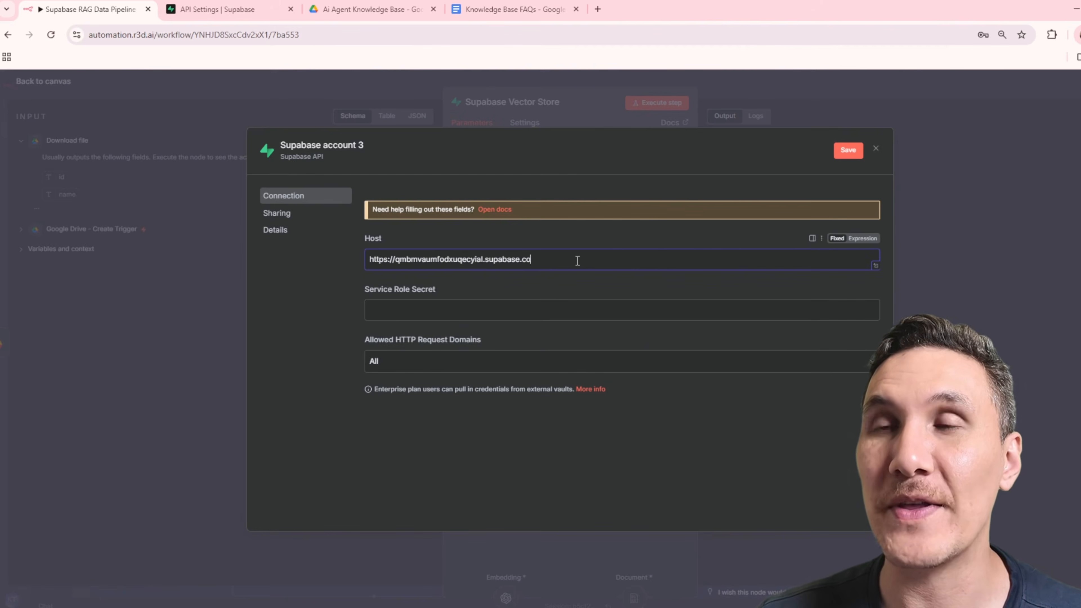
Copy the project's service_role key from Supabase, paste it as the n8n credential's Service Role Secret, save the credential, and return to the canvas.
click(230, 10)
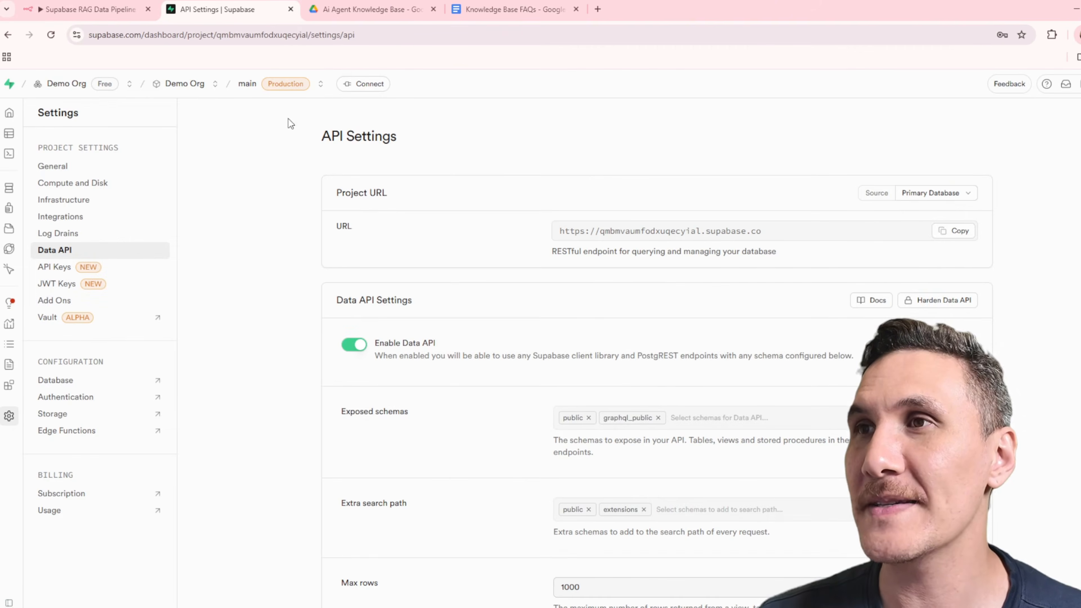
click(56, 267)
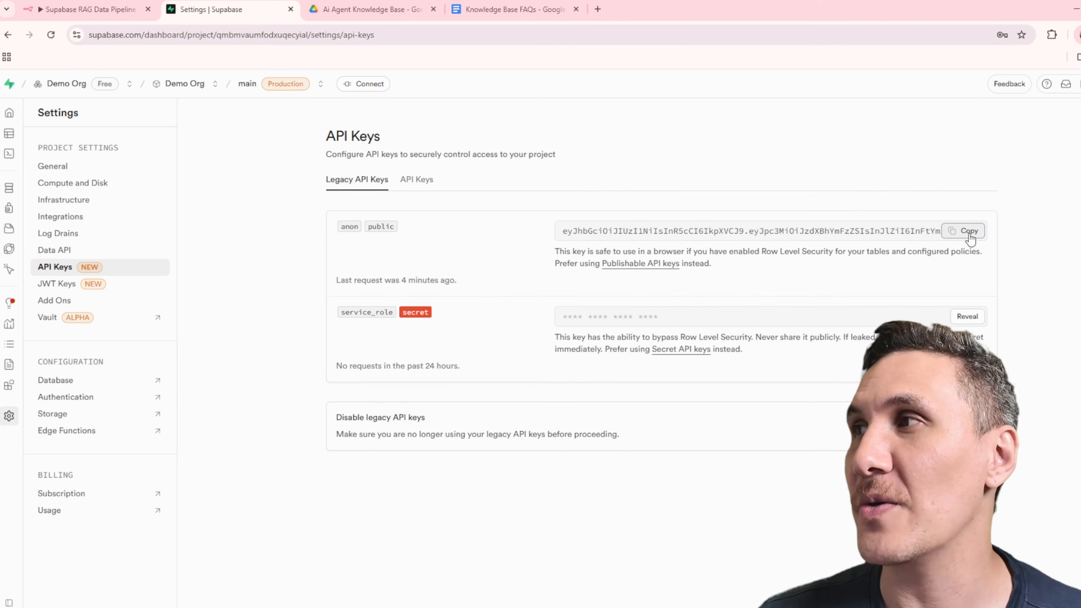
click(90, 9)
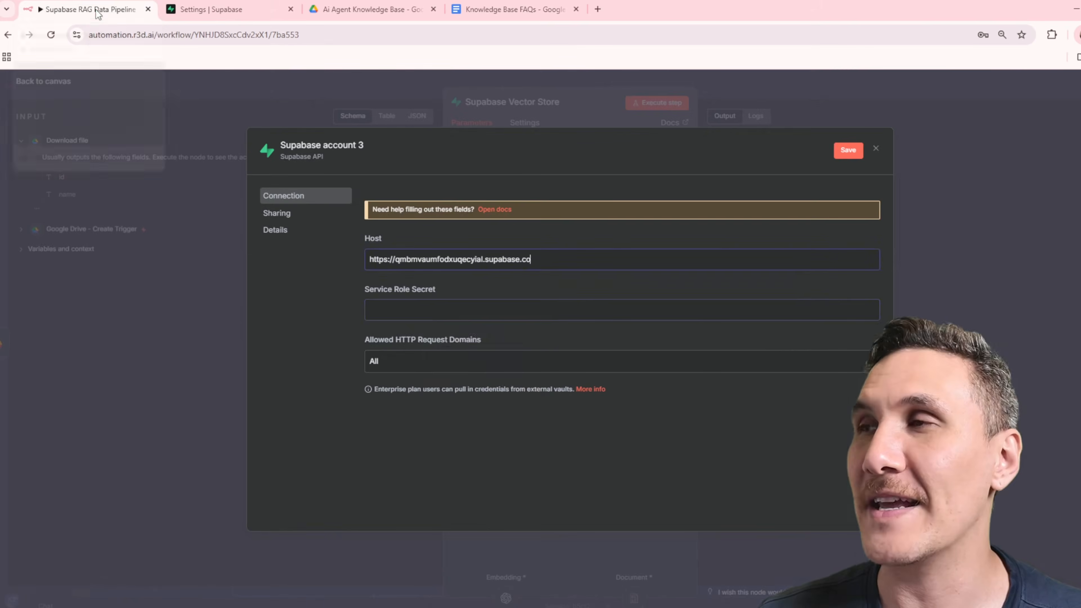
click(553, 313)
key(ctrl+v)
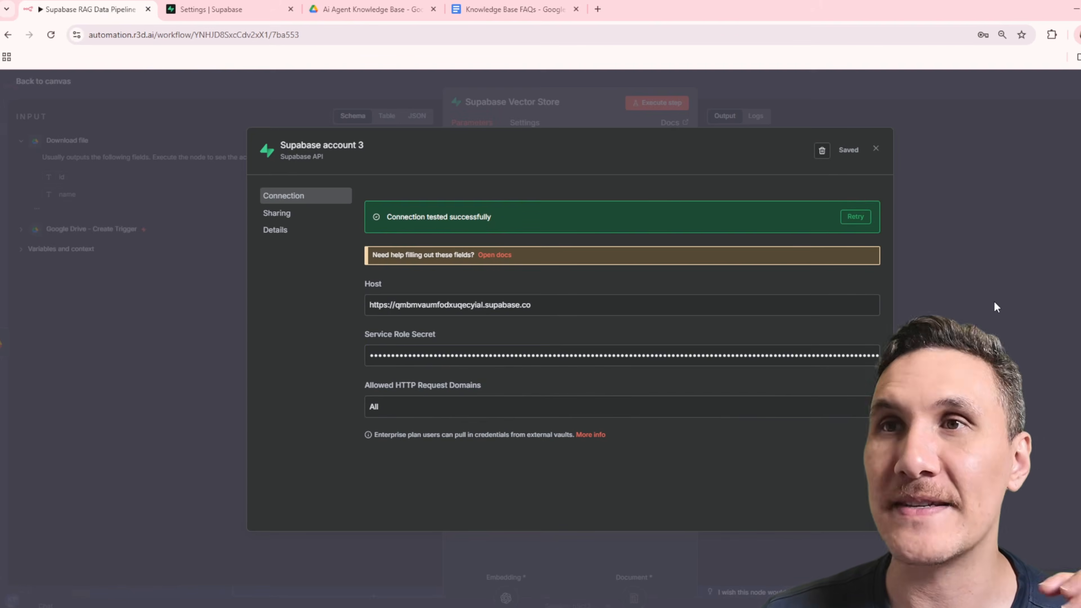
click(947, 227)
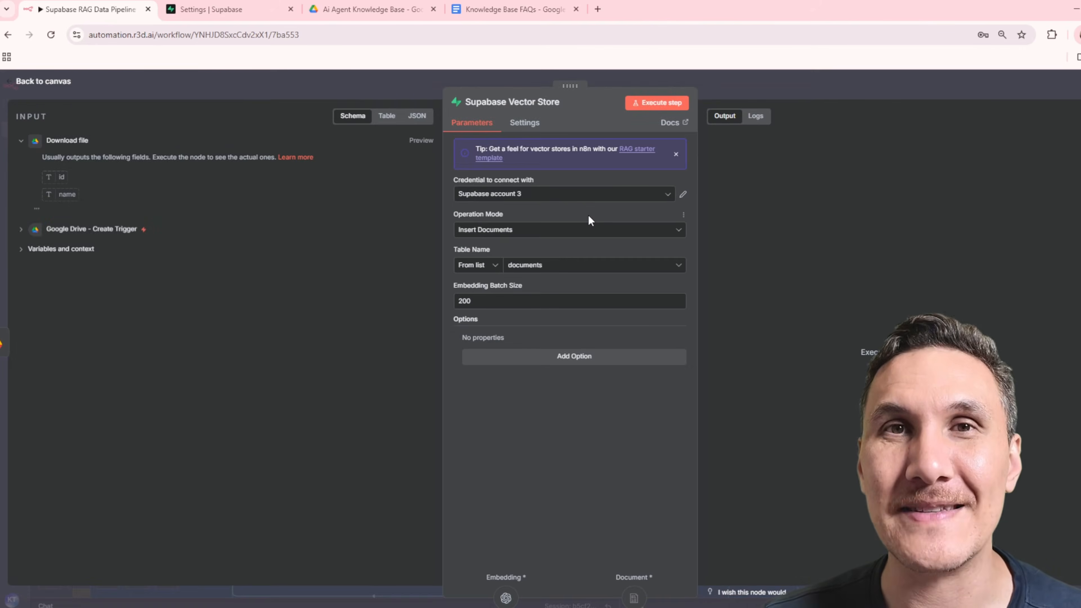
key(Escape)
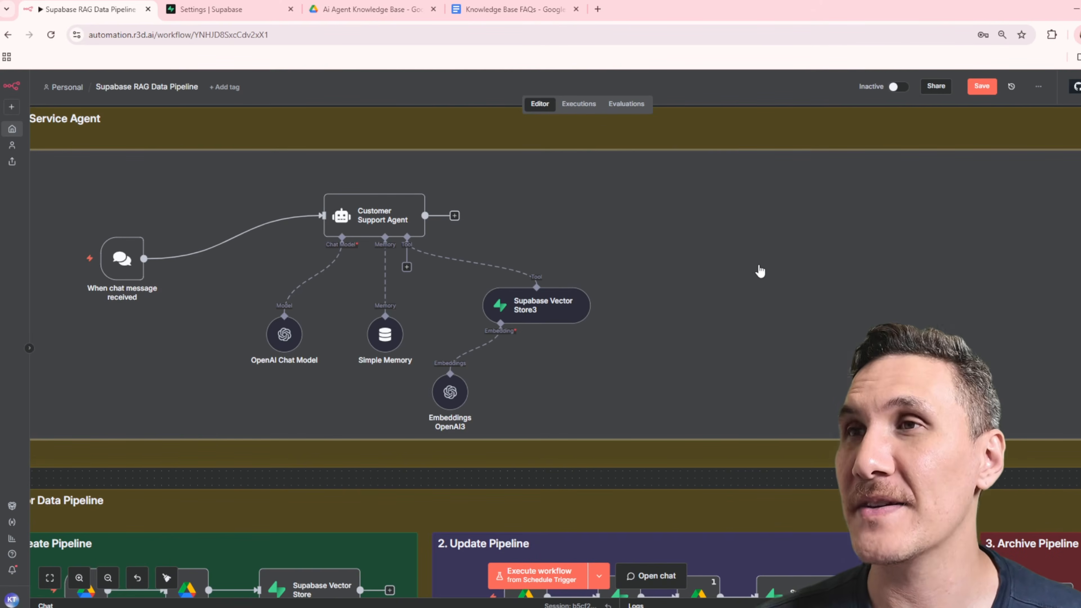
Inspect the customer service agent's chat trigger, Customer Support Agent, OpenAI Chat Model, Simple Memory and Supabase Vector Store3 node settings.
double_click(122, 258)
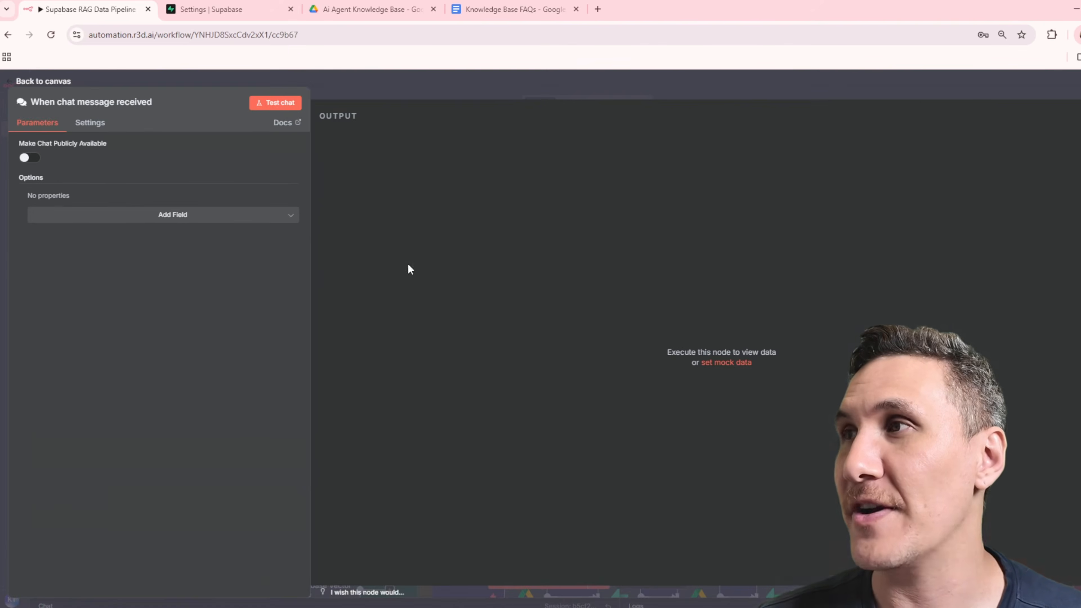
click(431, 93)
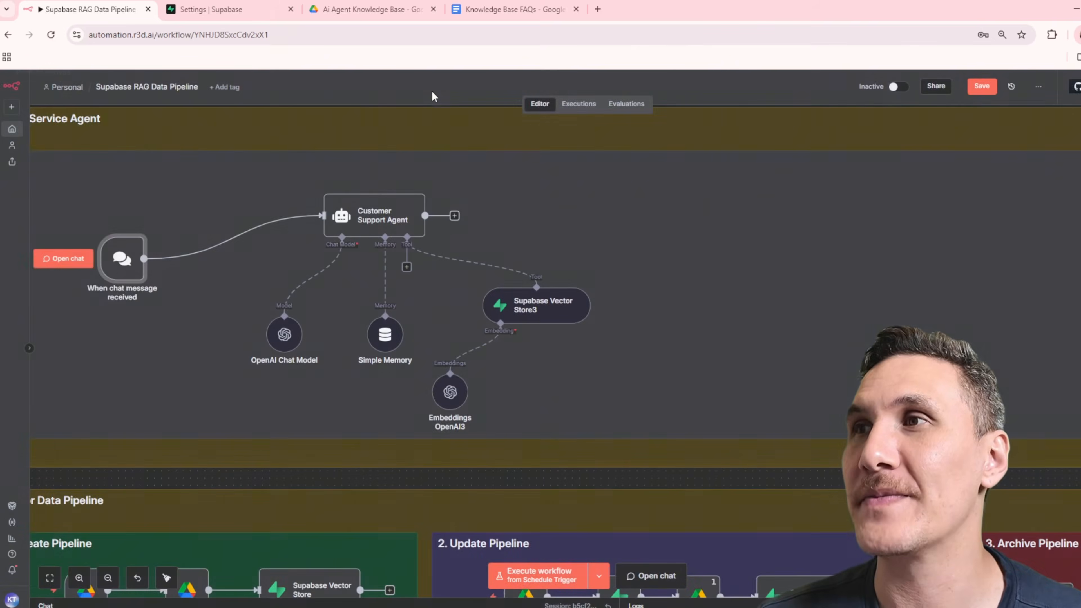
double_click(396, 223)
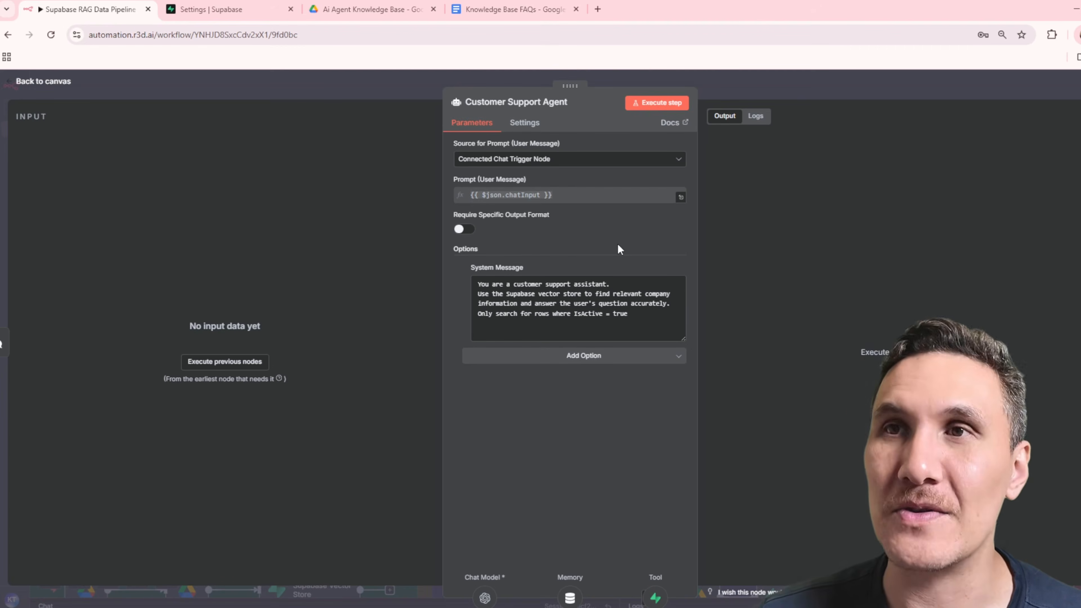
click(718, 86)
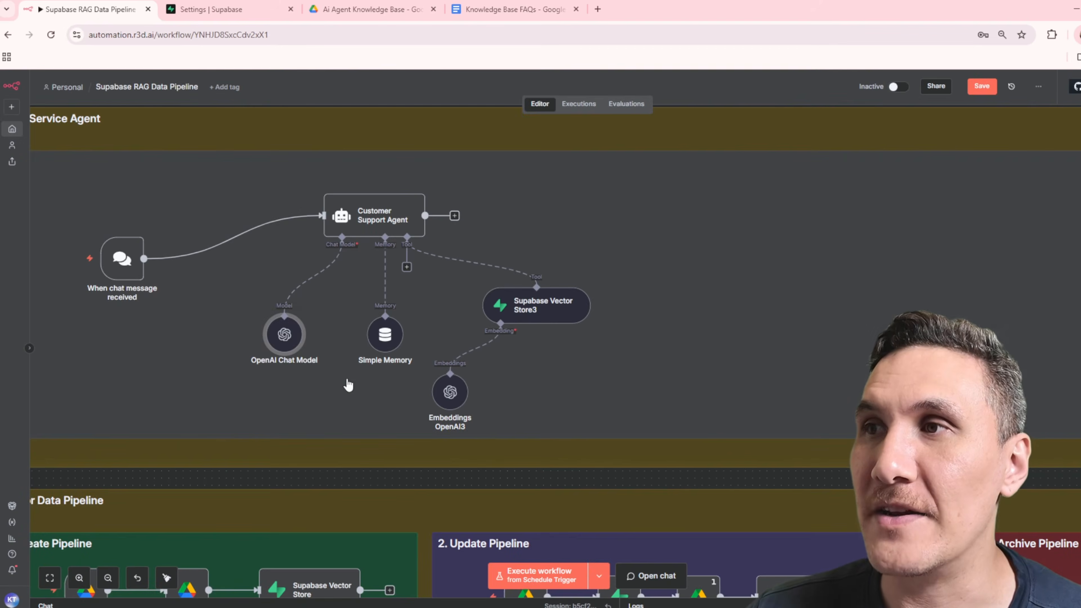
double_click(284, 334)
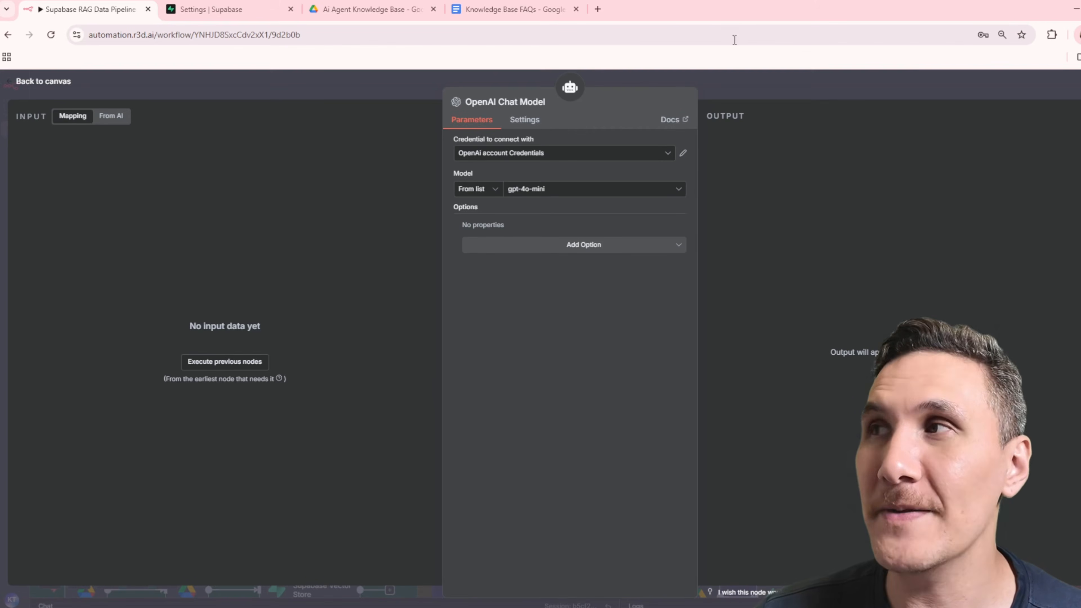
click(725, 77)
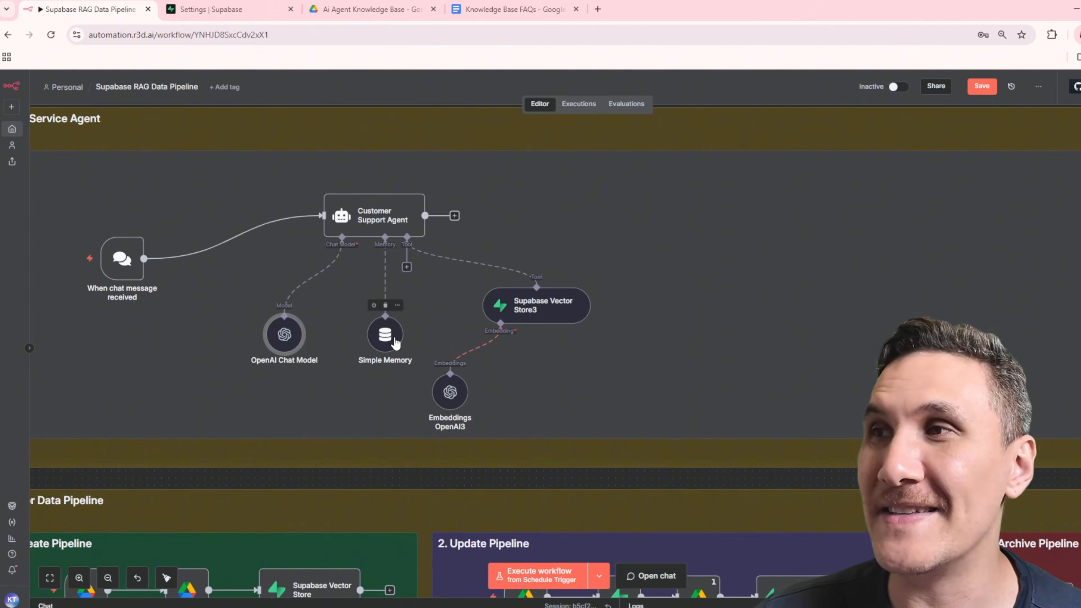
double_click(384, 334)
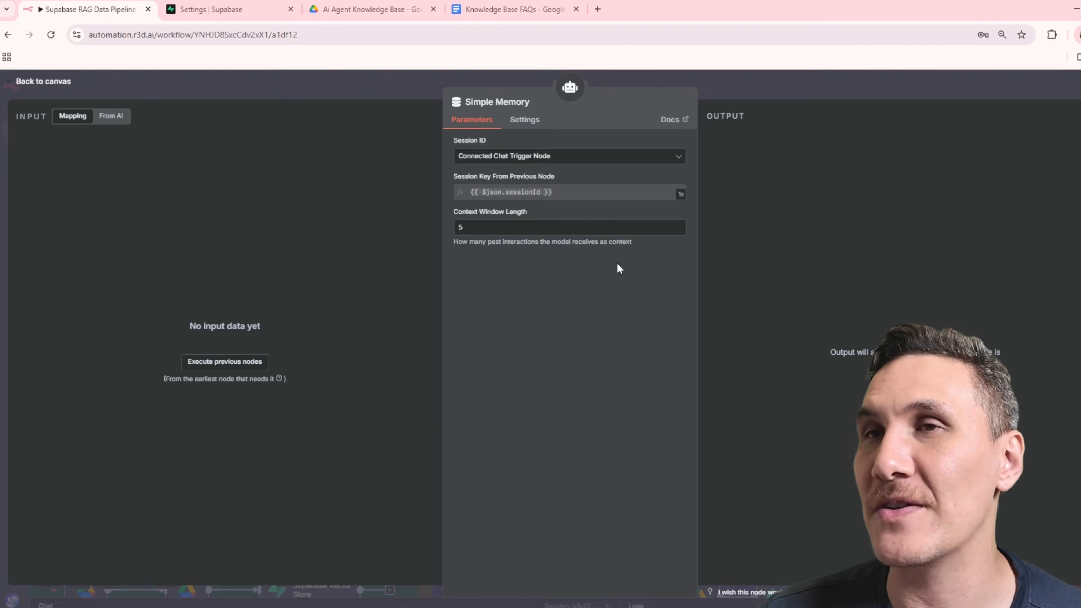
click(753, 89)
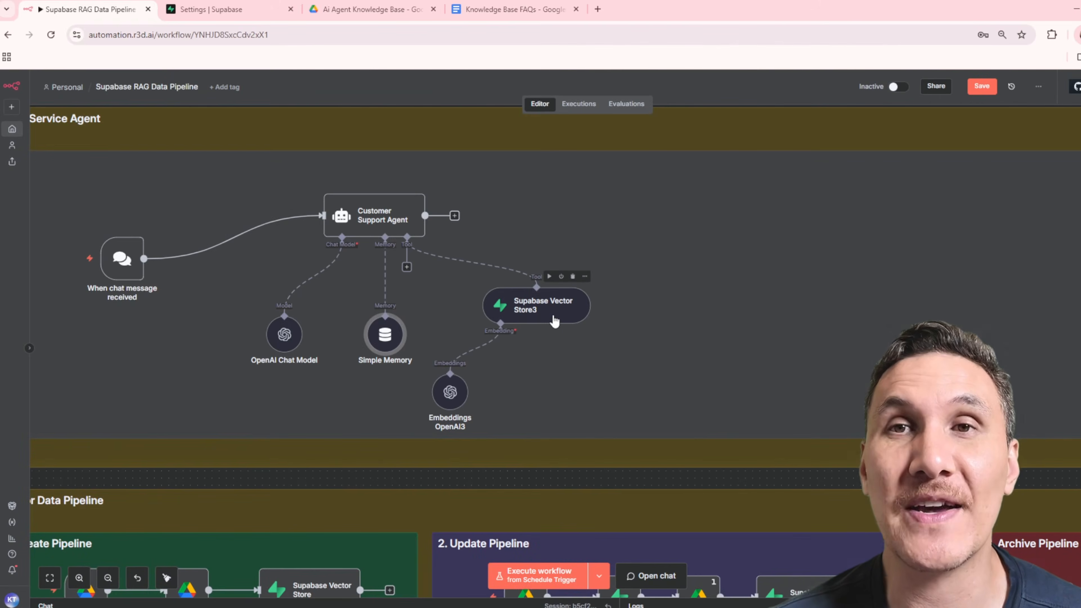
double_click(554, 320)
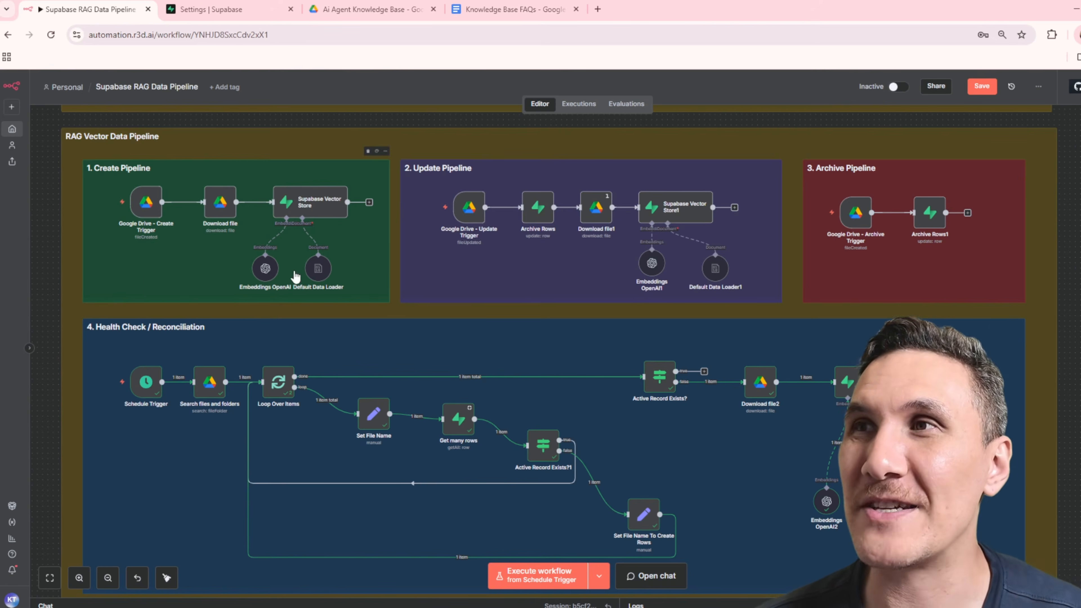
Inspect the Create Pipeline's Google Drive trigger, Supabase Vector Store and Embeddings OpenAI node settings.
scroll(150, 283, up, 2)
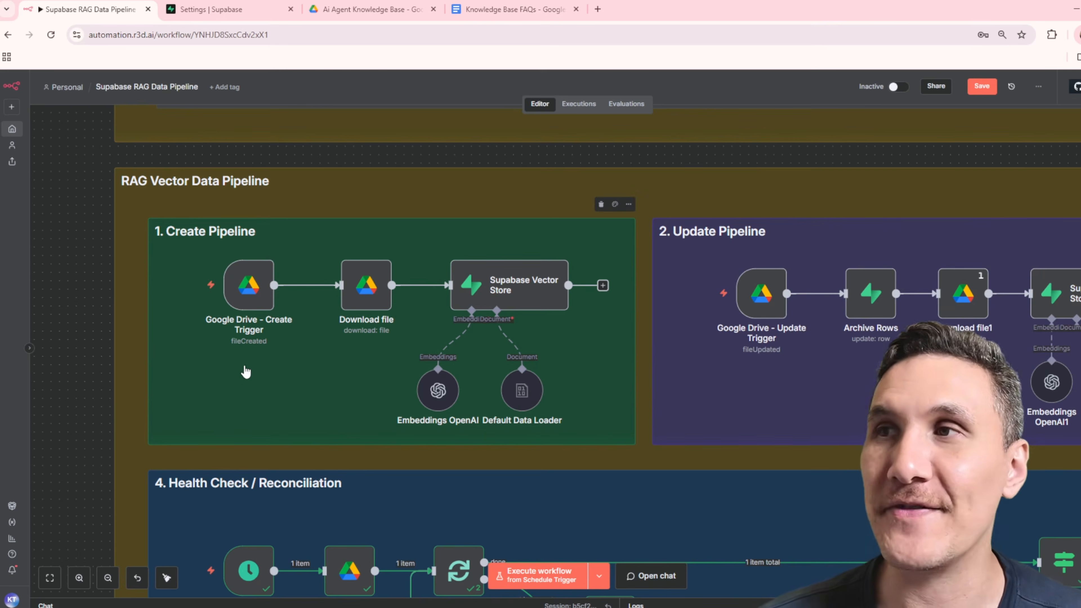
double_click(249, 285)
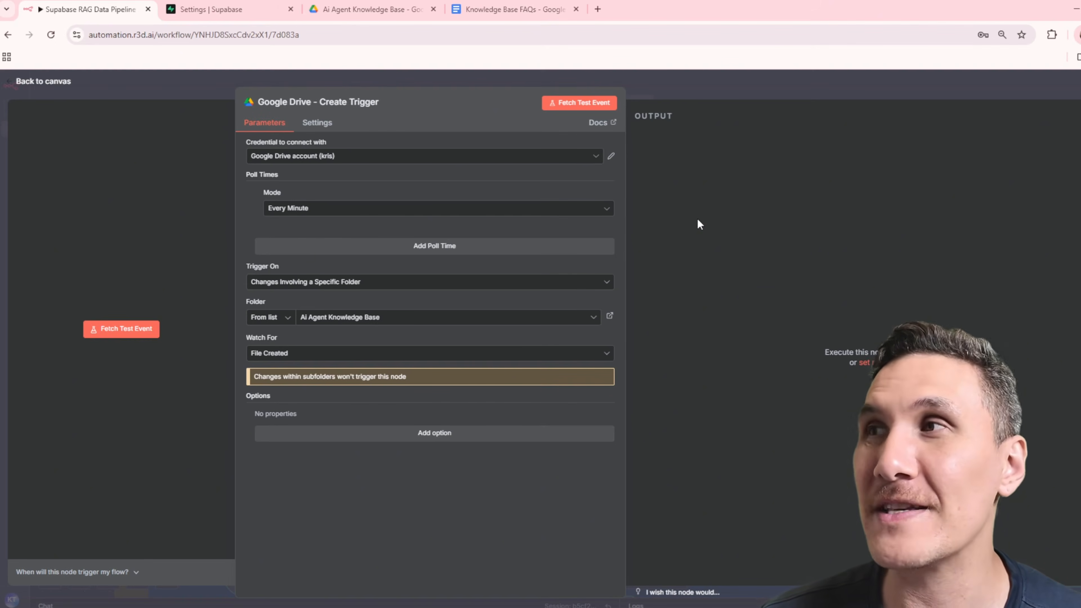
click(688, 89)
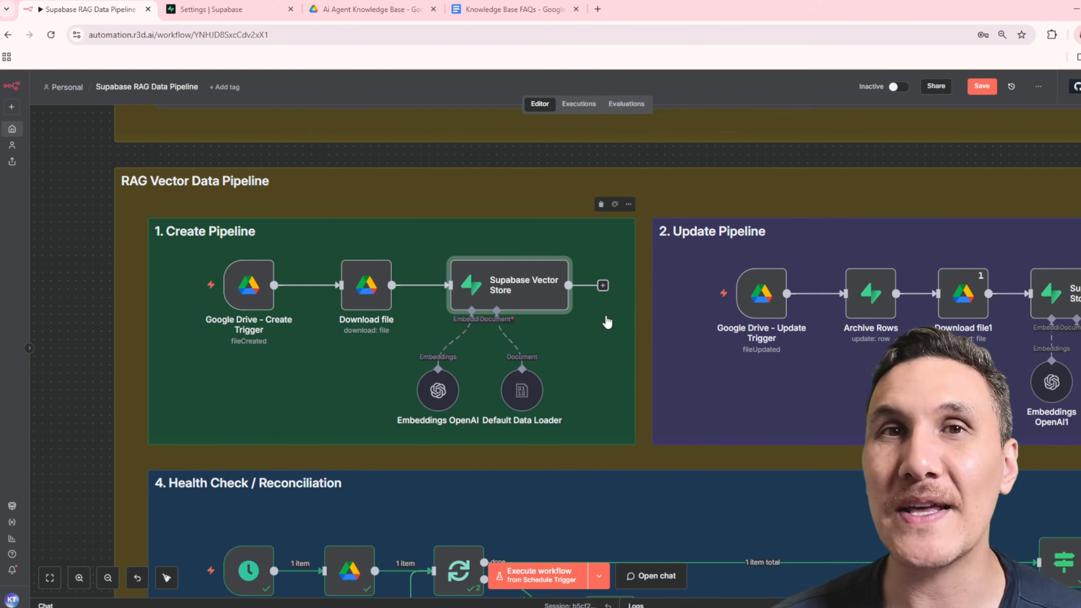
double_click(506, 294)
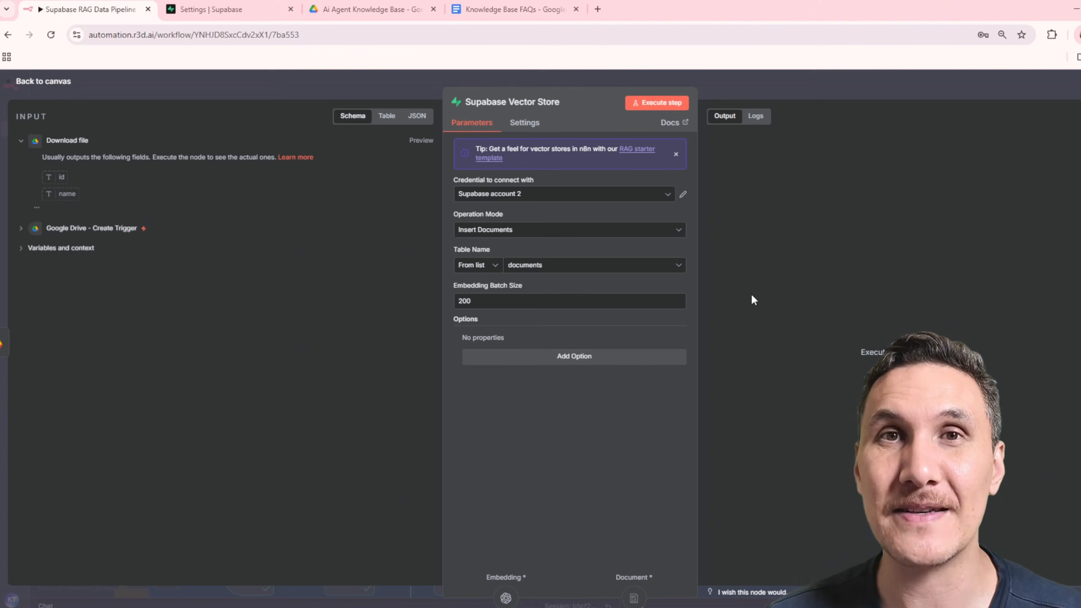
key(Escape)
double_click(444, 389)
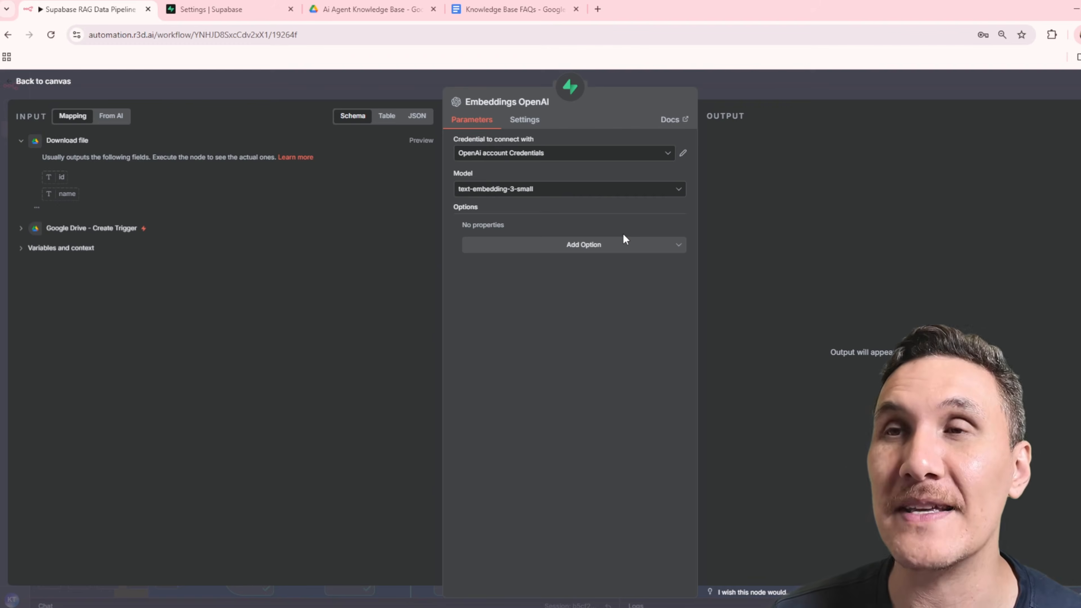
click(625, 80)
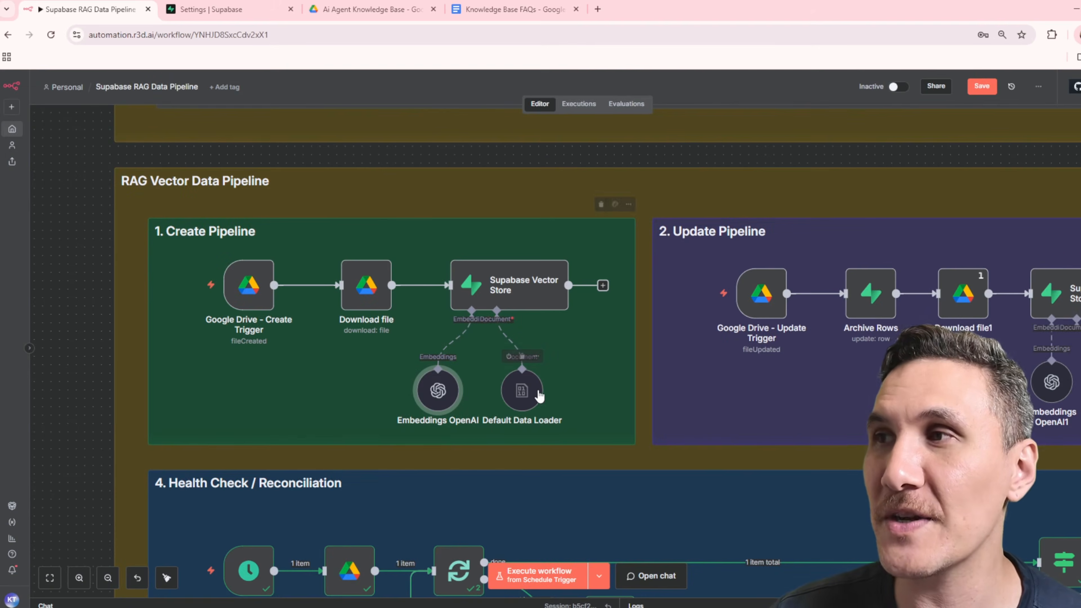
Inspect the metadata properties of the Create Pipeline's Default Data Loader node.
double_click(535, 392)
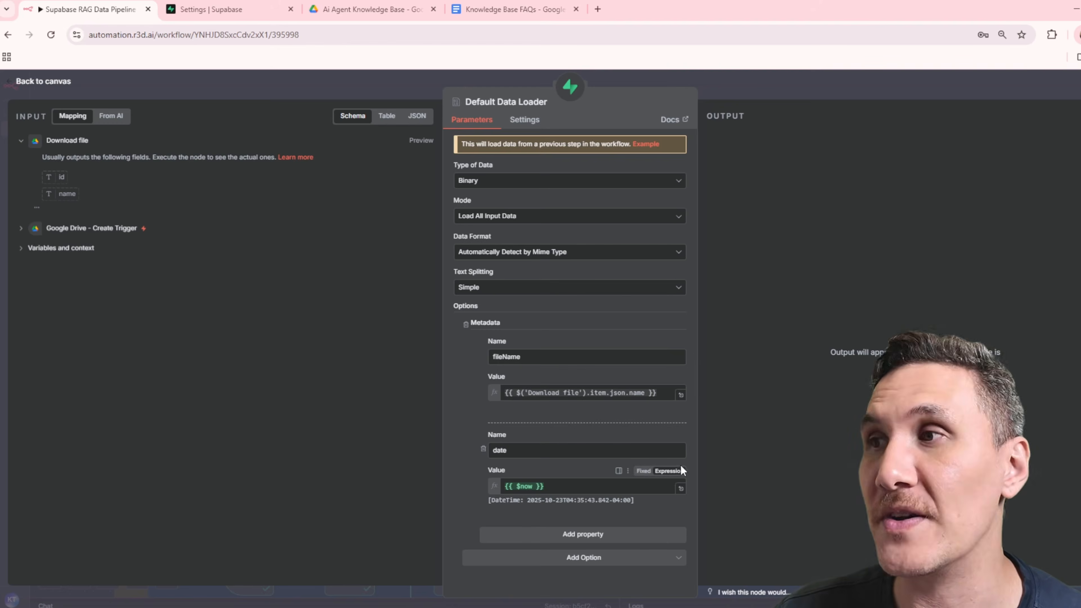
key(Escape)
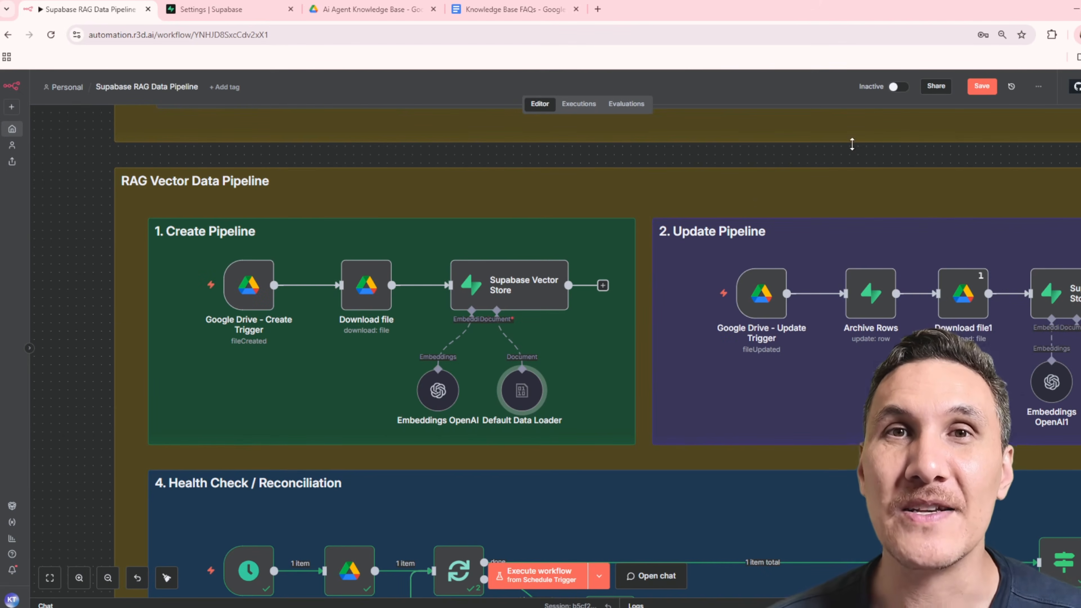
Inspect the Update Pipeline's Google Drive trigger, the Archive Rows filter and field values, and the Download file1 node's parameters and execution settings.
drag(636, 534, 107, 528)
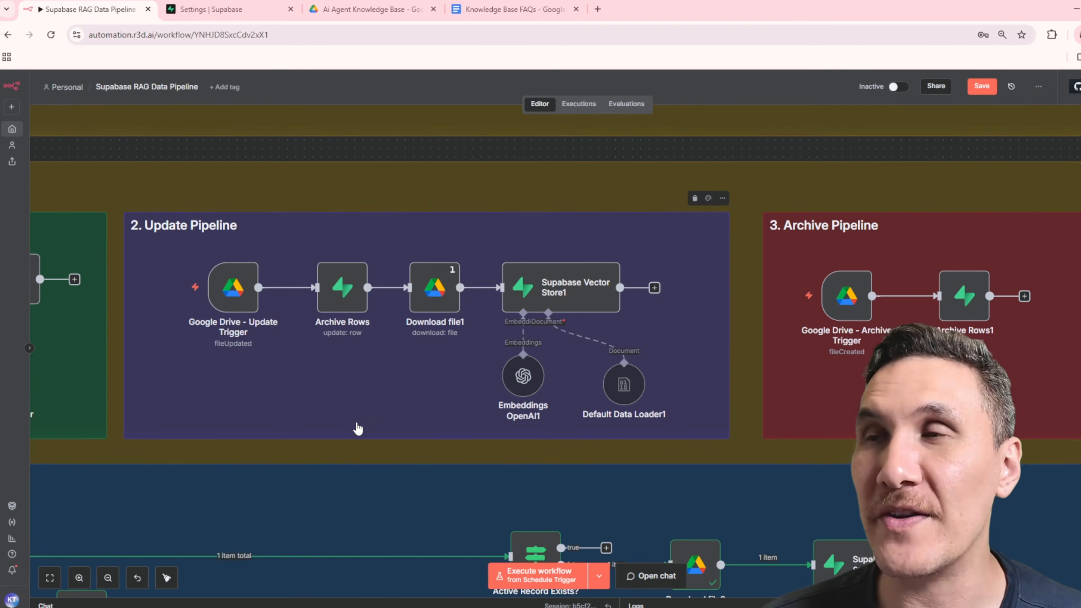
double_click(233, 286)
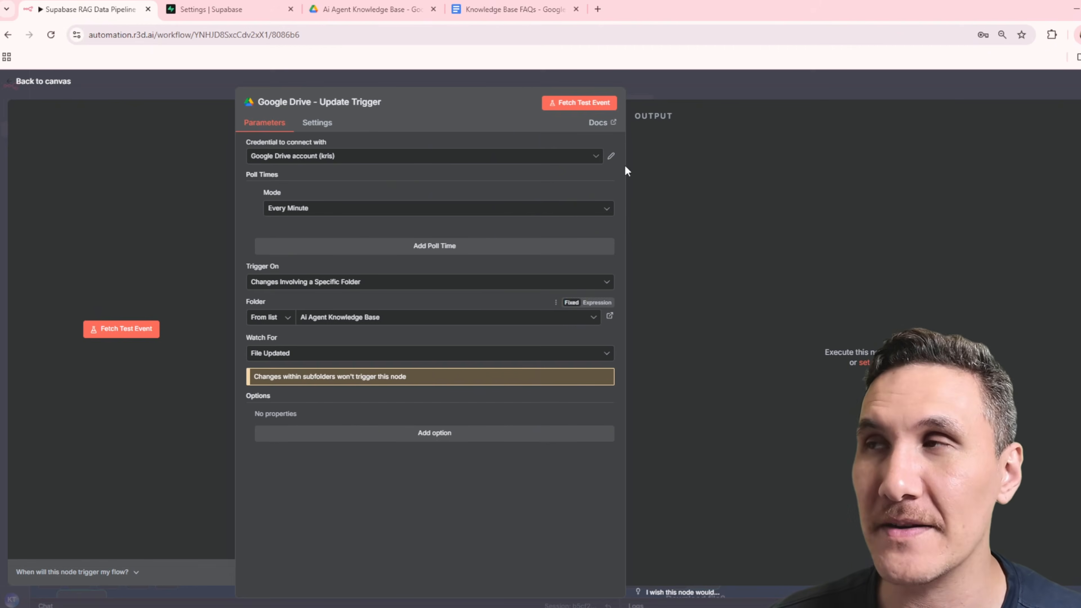
click(691, 90)
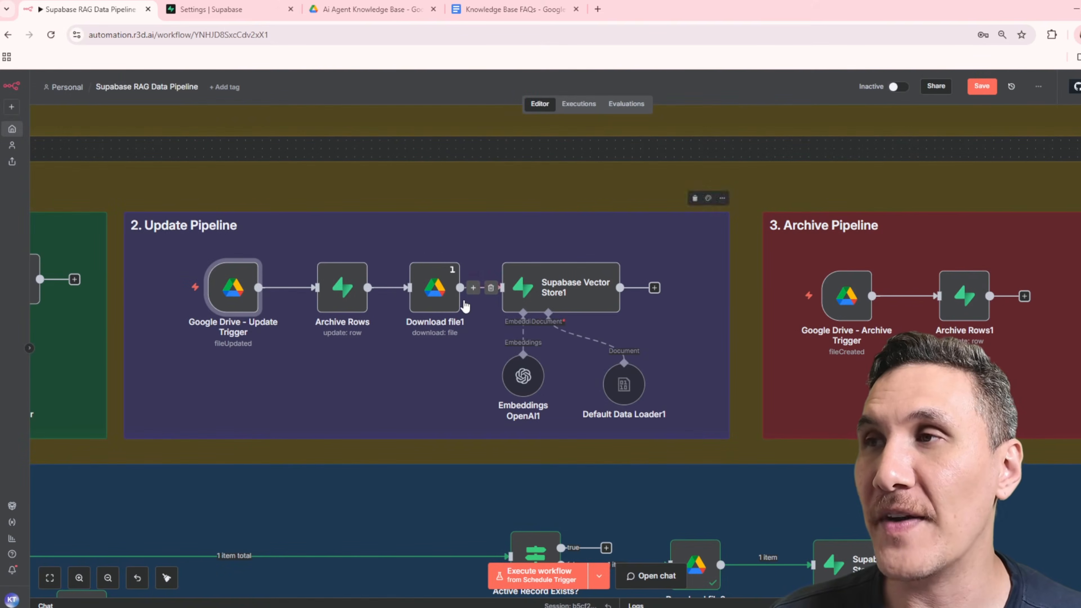
click(353, 292)
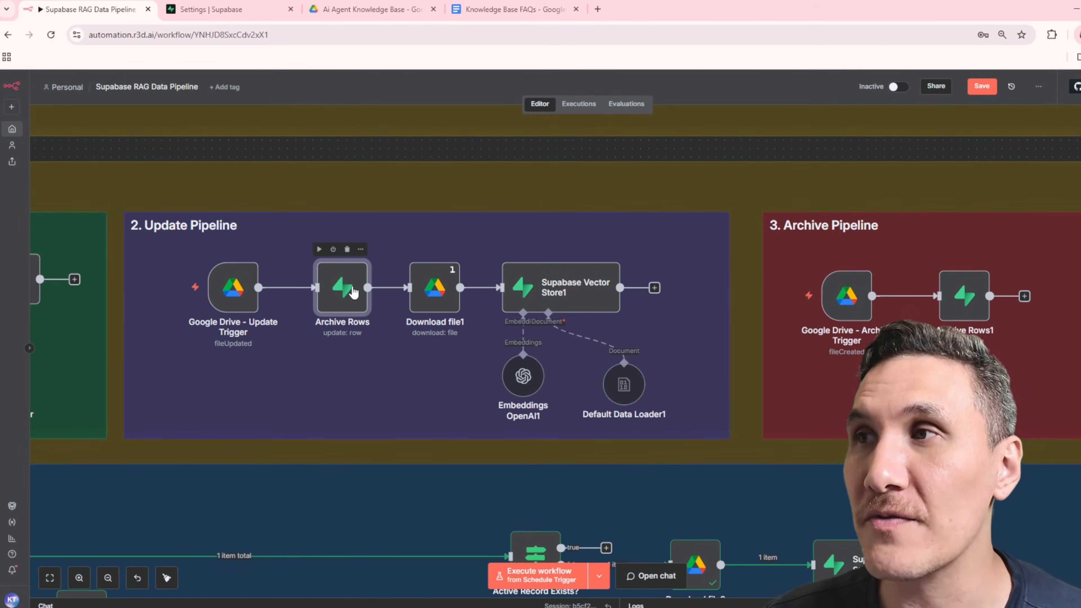
double_click(353, 293)
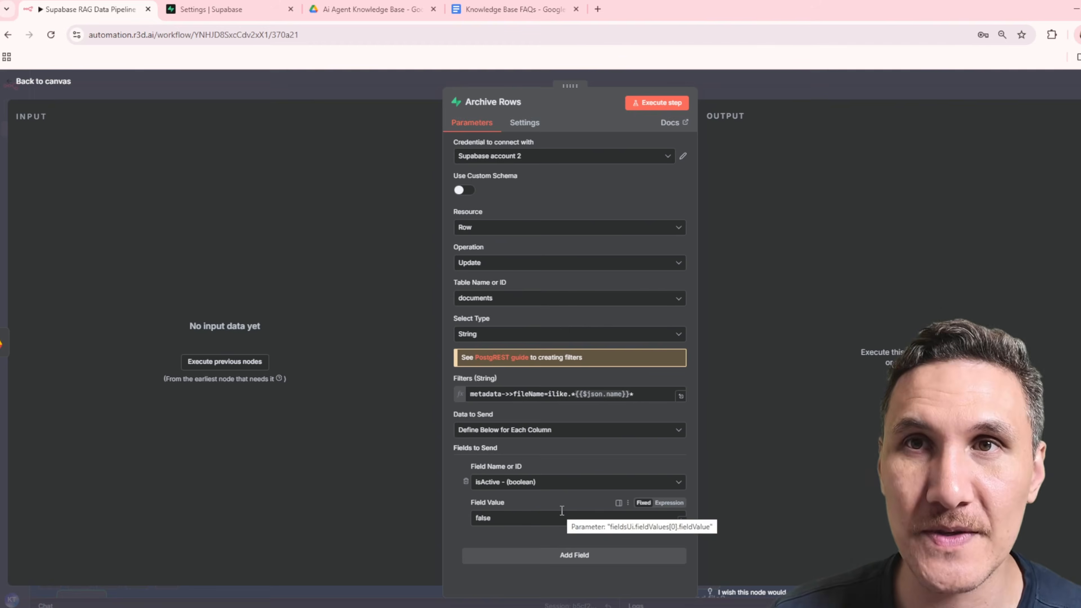
key(Escape)
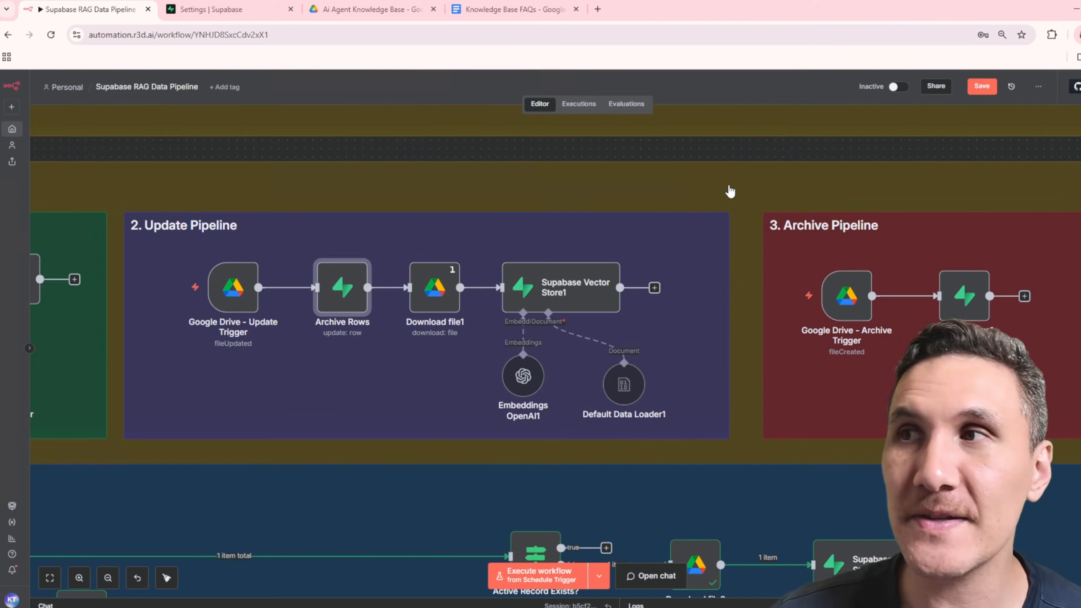
click(446, 298)
double_click(445, 298)
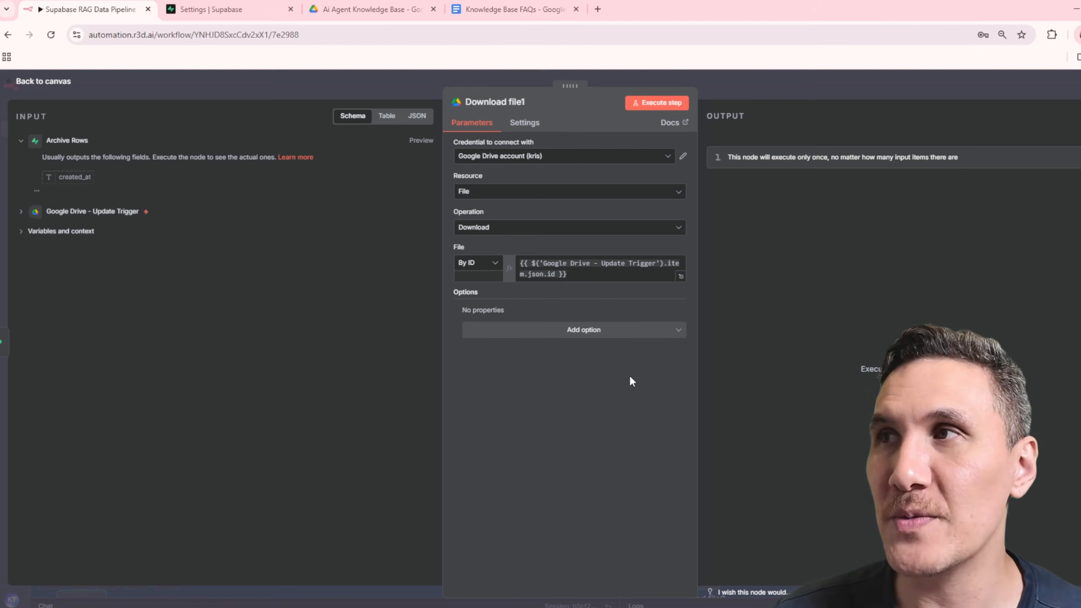
click(535, 128)
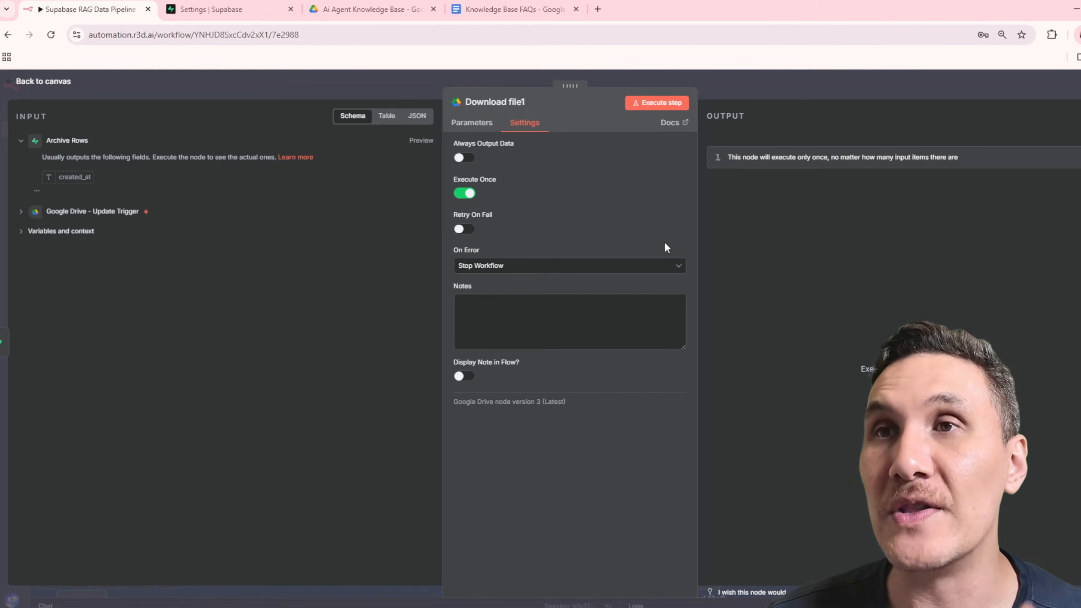
click(762, 94)
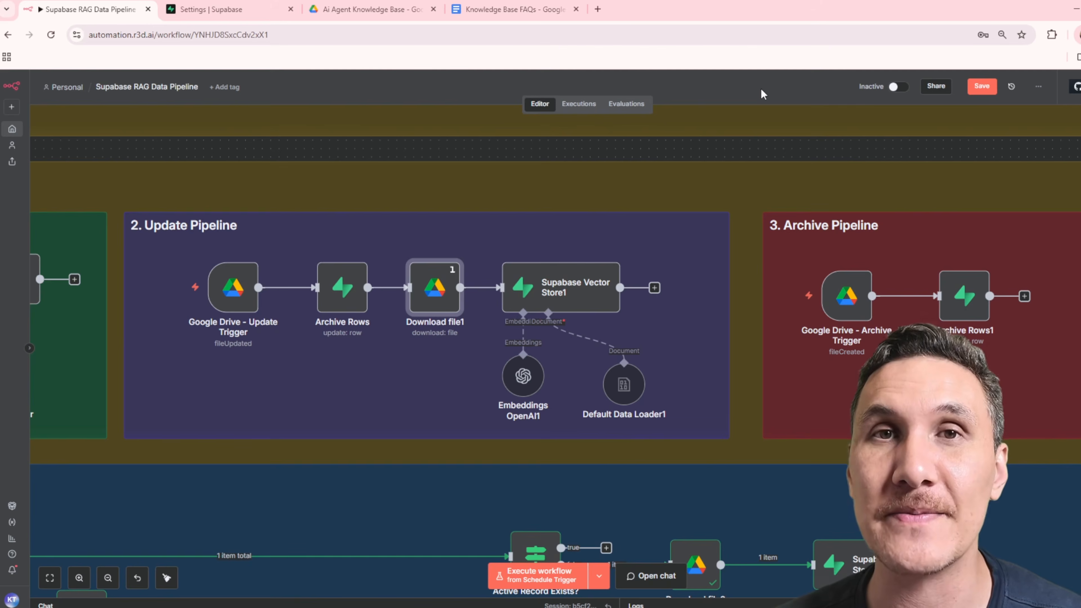
Inspect the Update Pipeline's Supabase Vector Store1, Embeddings OpenAI1 and Default Data Loader1 node settings.
double_click(610, 289)
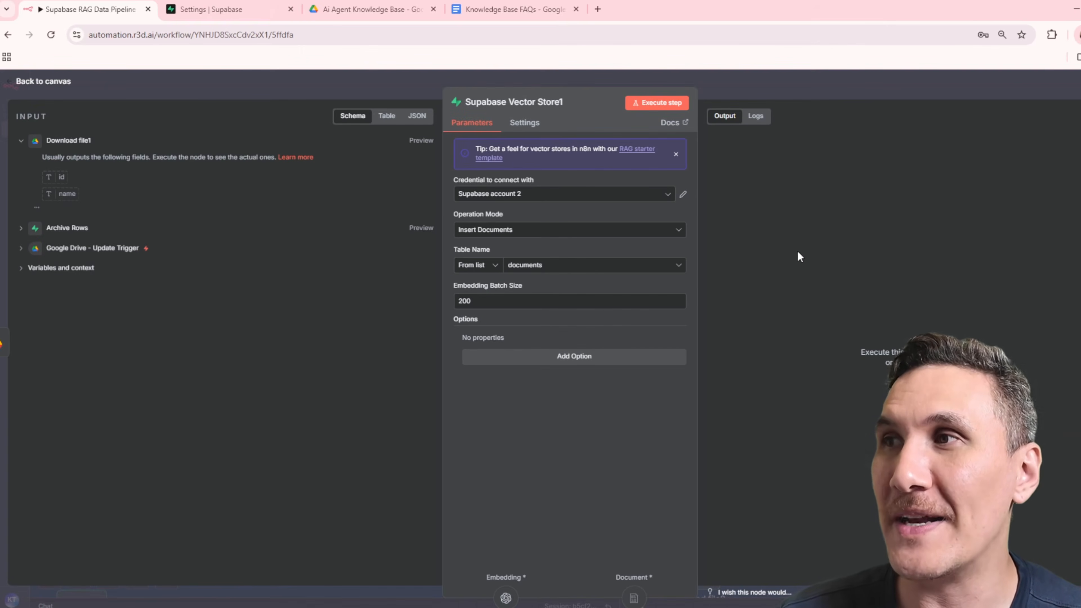
click(755, 89)
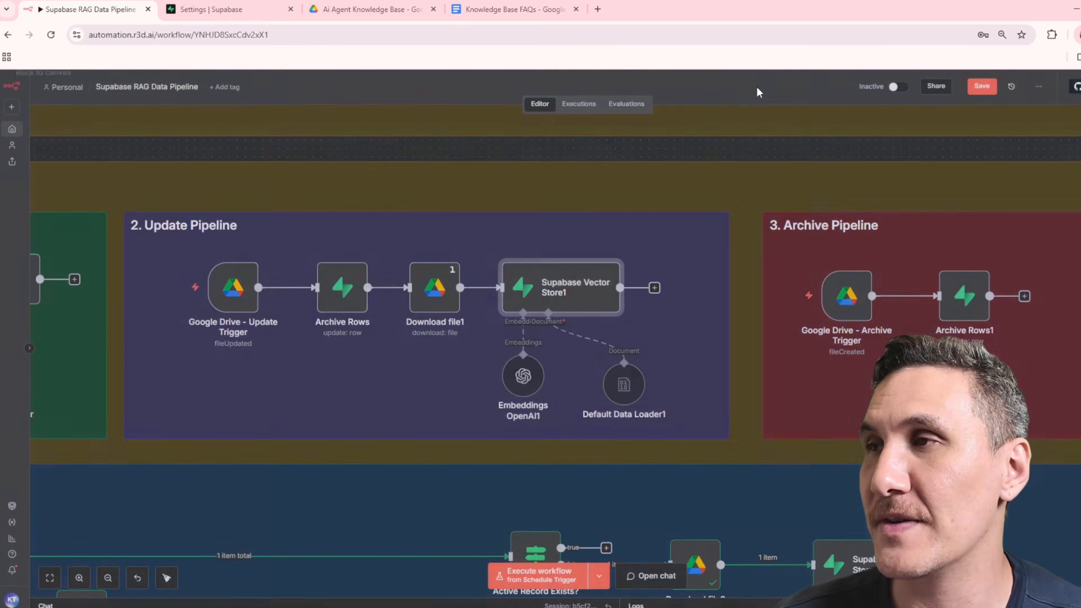
double_click(536, 376)
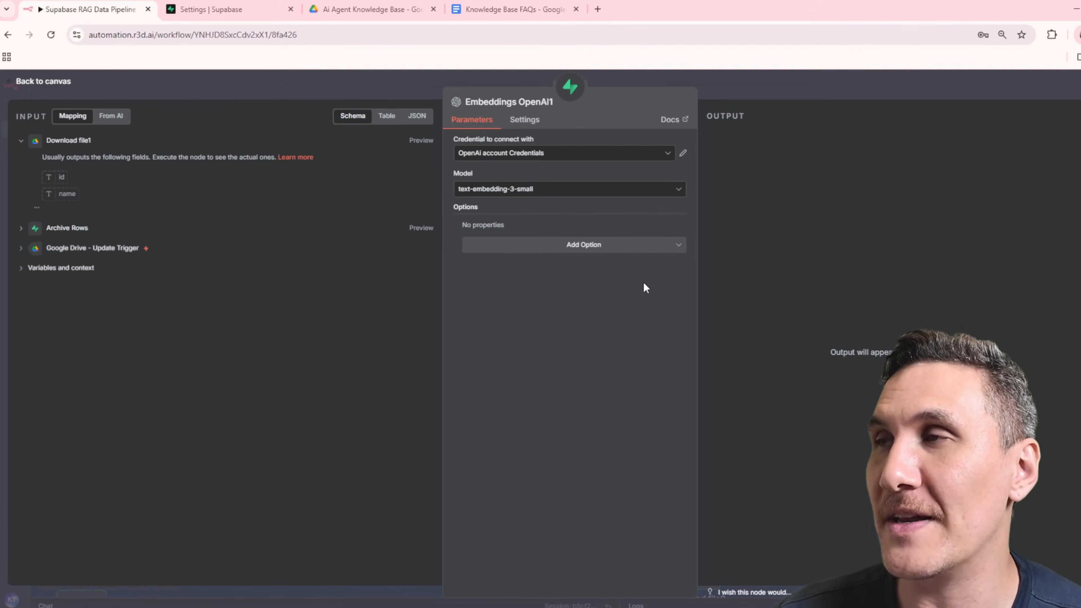
click(740, 95)
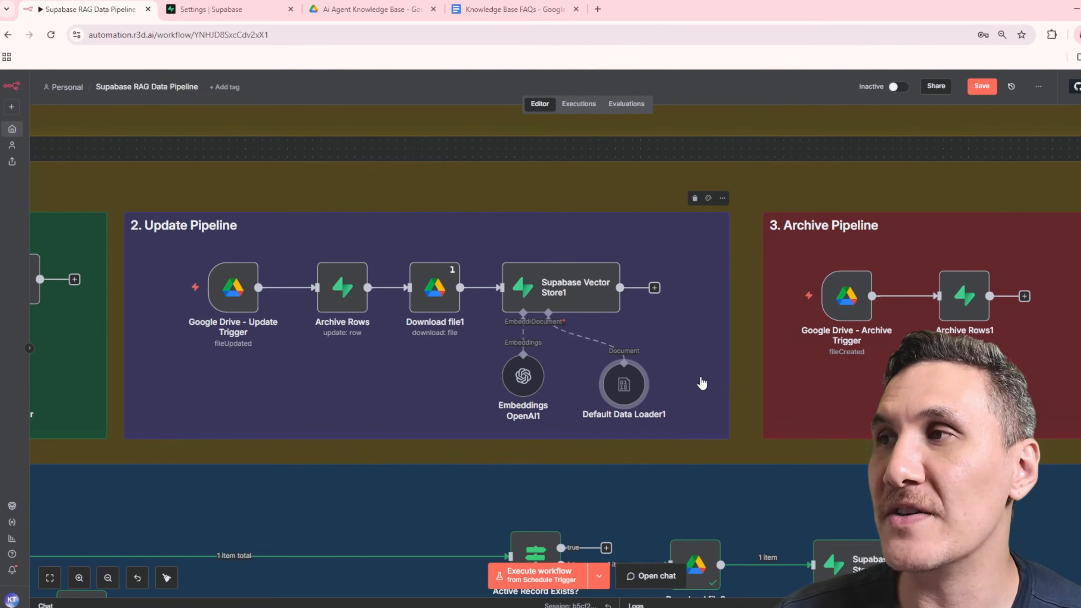
double_click(633, 386)
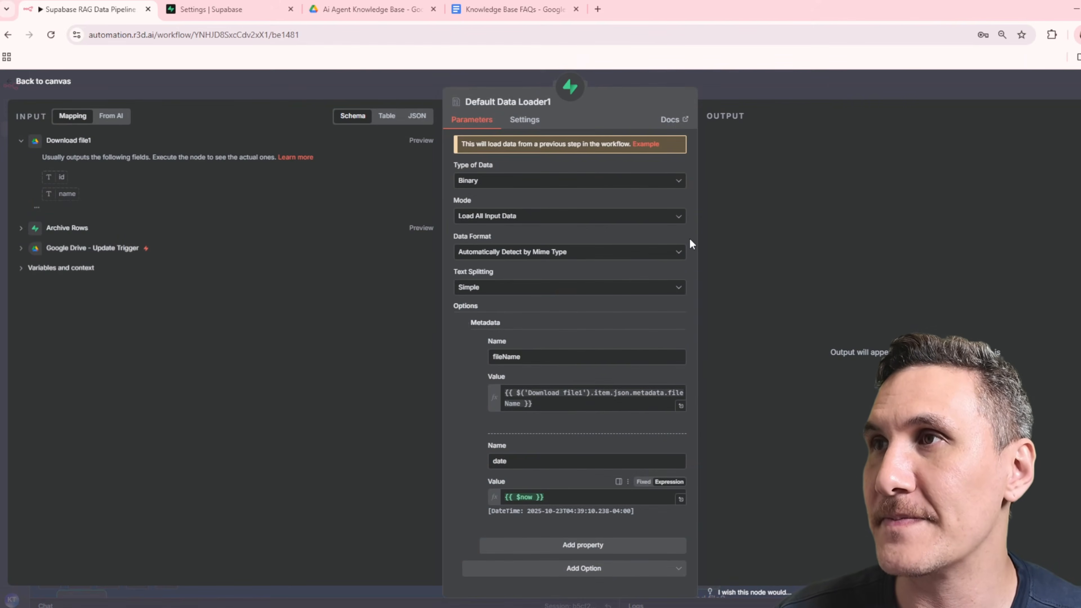
click(772, 95)
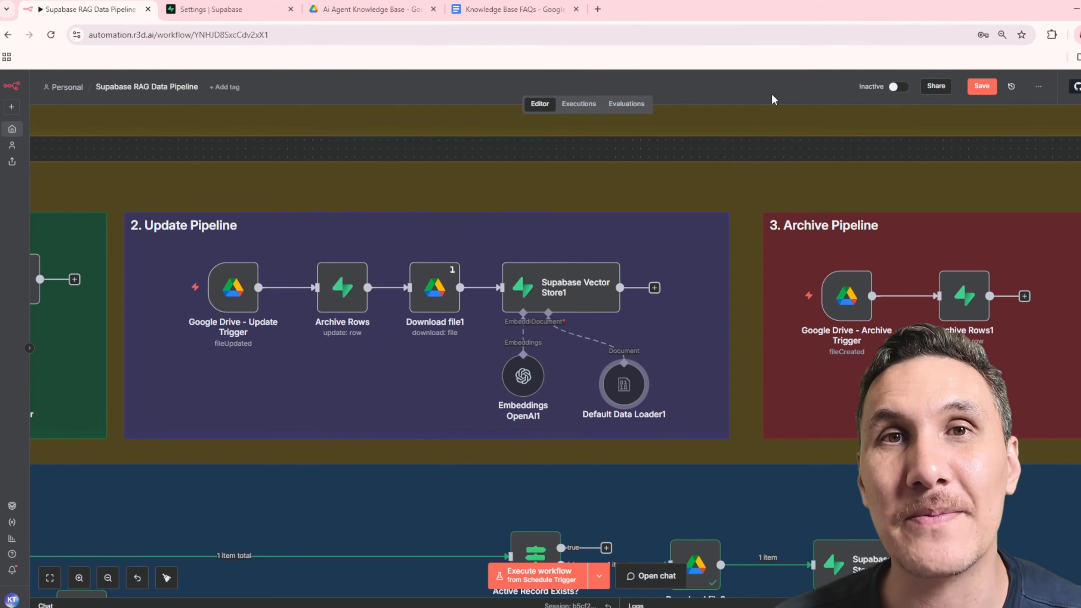
Inspect the Archive Pipeline's Google Drive trigger folder and the Archive Rows1 node's update settings.
scroll(772, 294, right, 10)
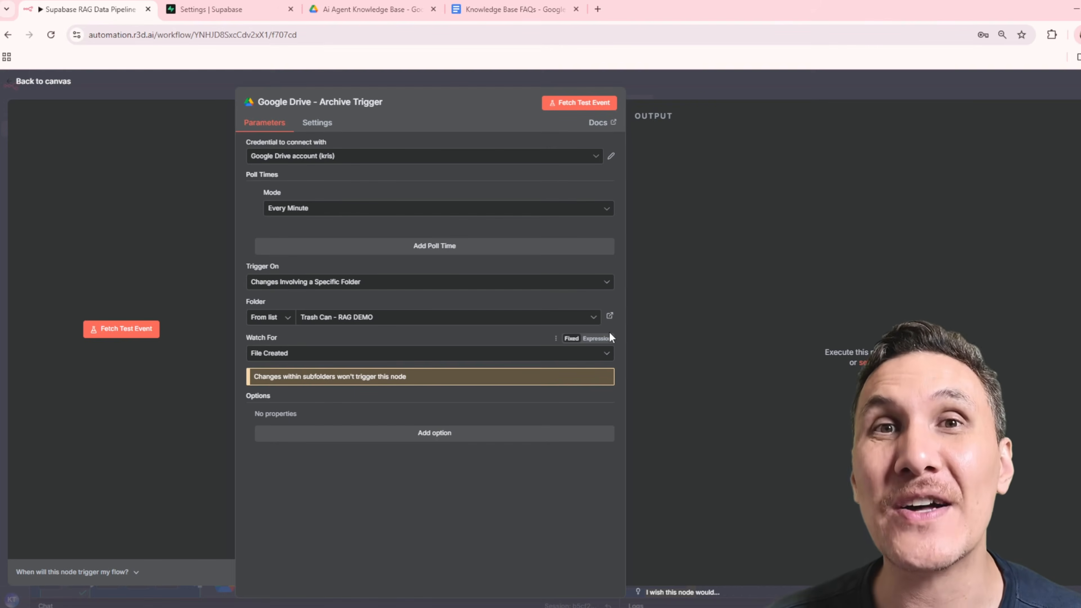
key(Escape)
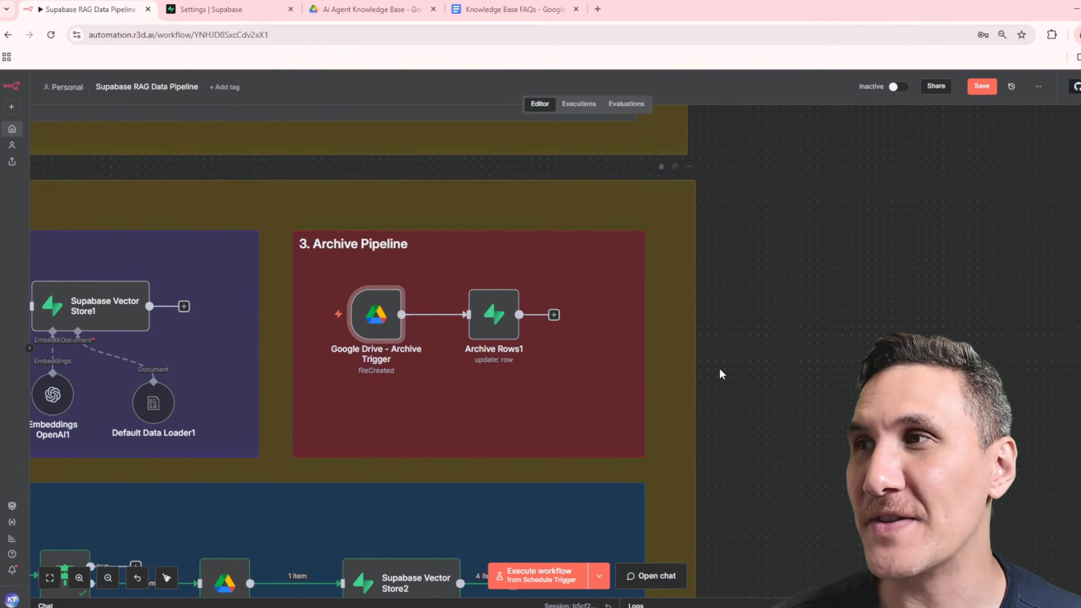
double_click(493, 314)
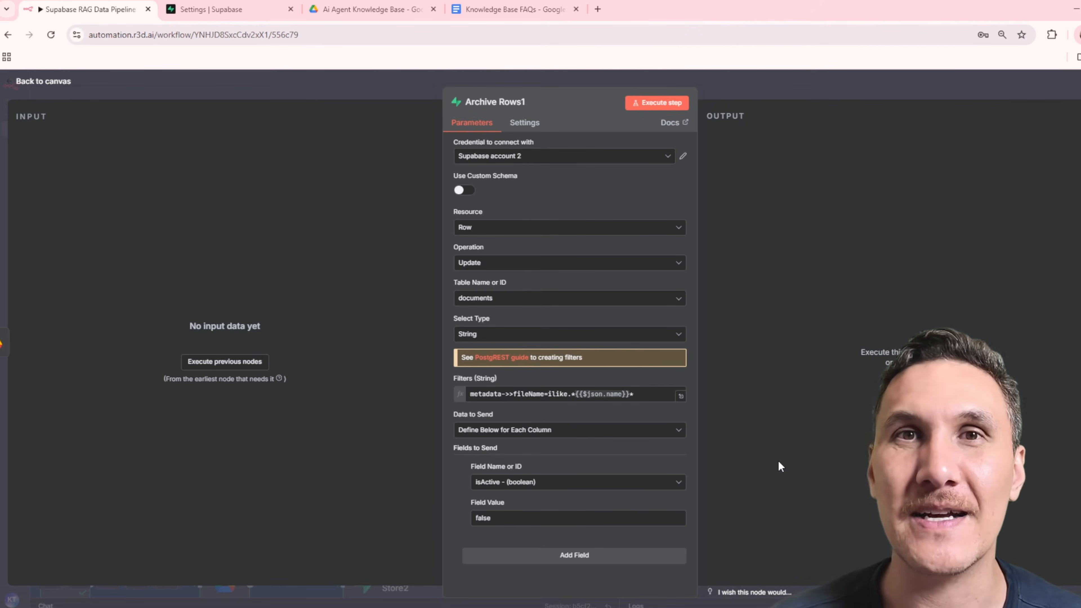
key(Escape)
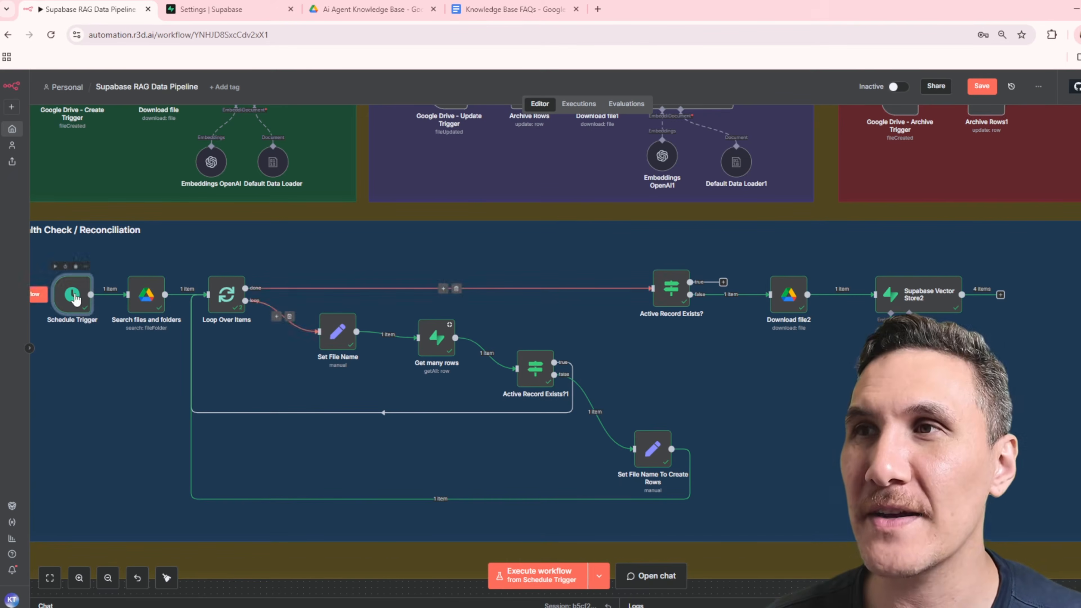
Inspect the Health Check section's Schedule Trigger, Search files and folders, Loop Over Items and Set File Name node settings.
double_click(75, 298)
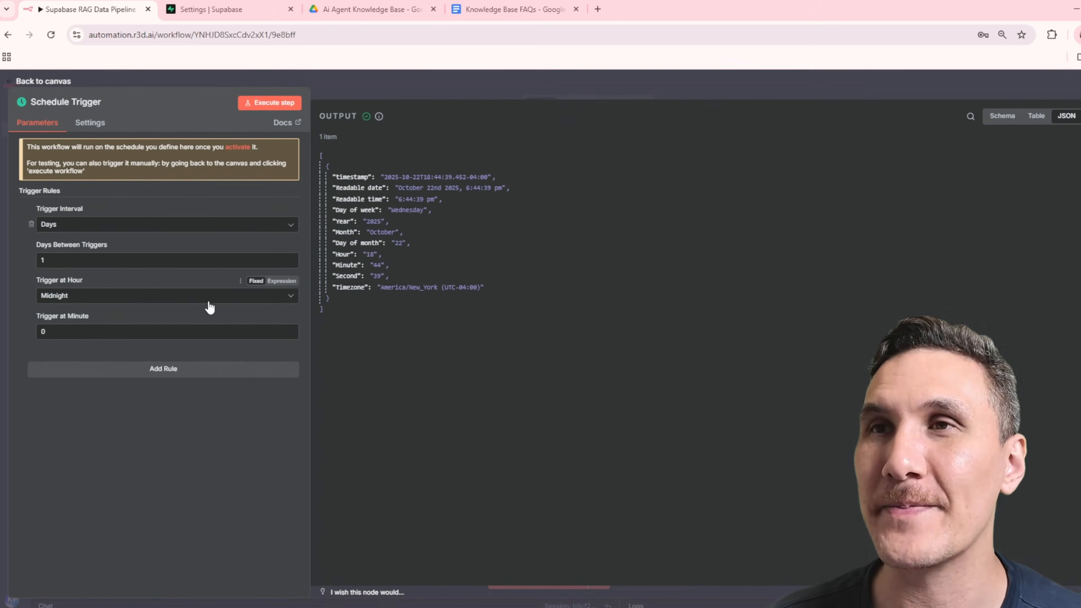
key(Escape)
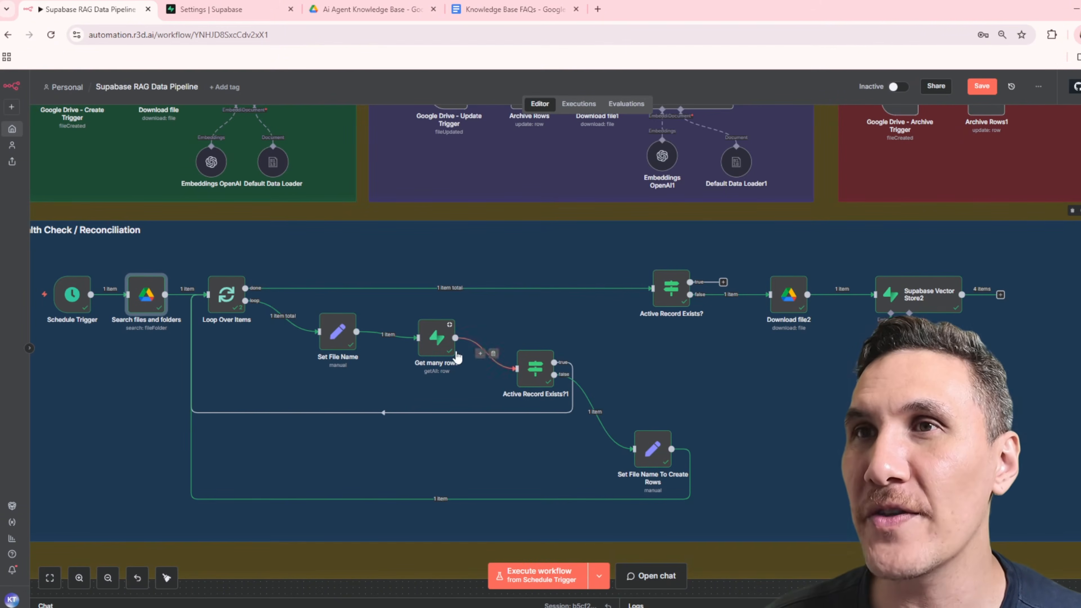
double_click(148, 297)
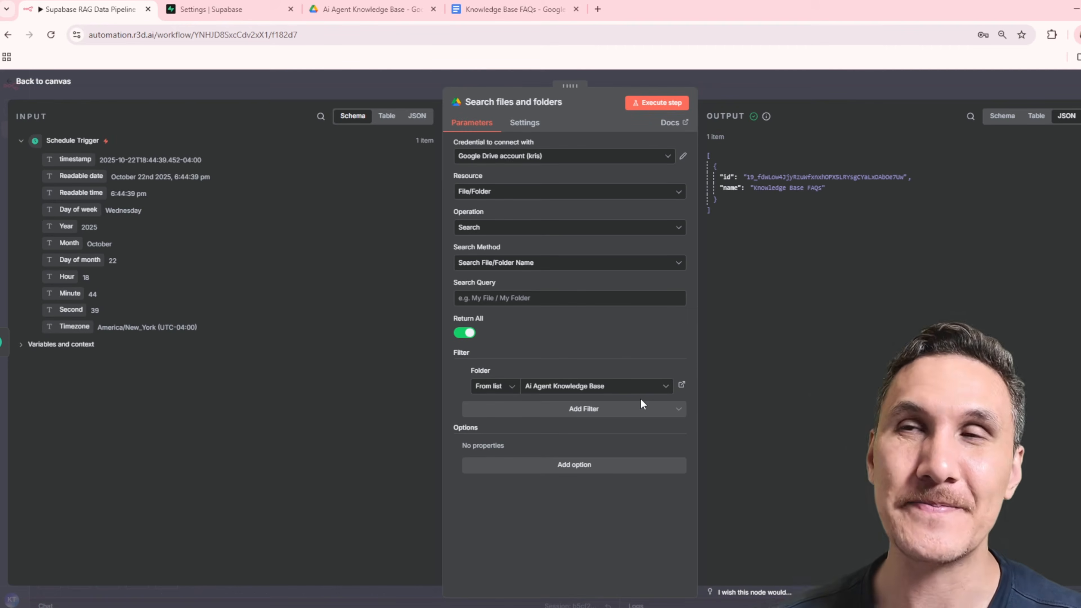
key(Escape)
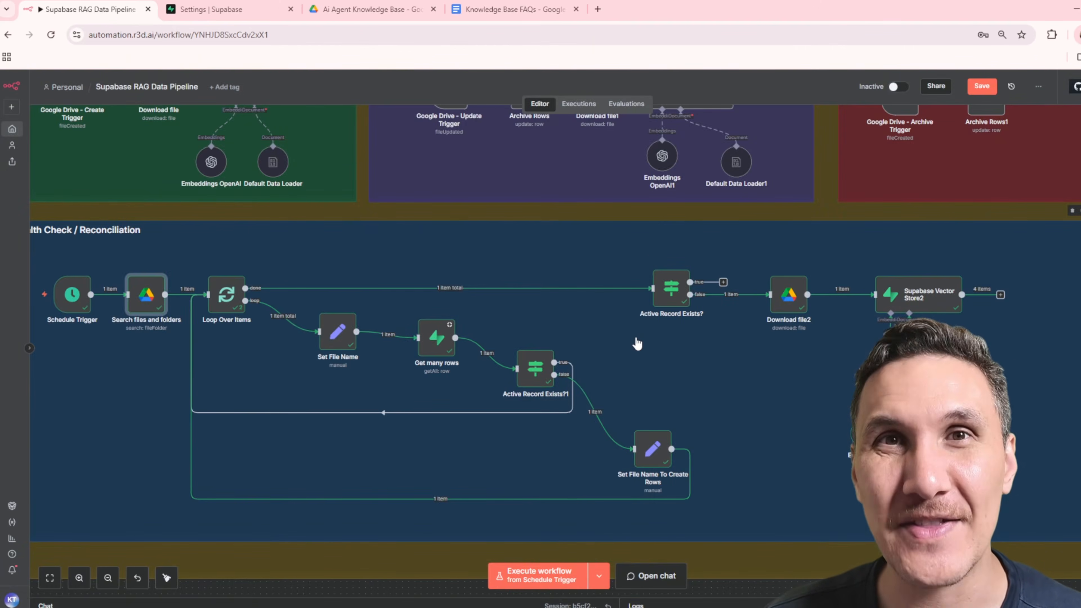
double_click(227, 294)
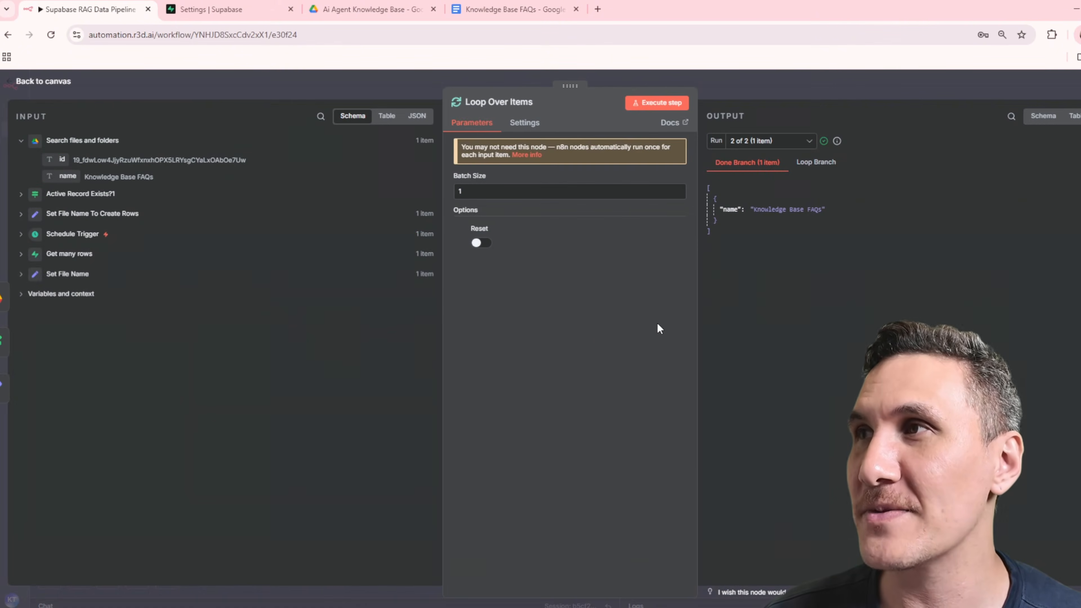
key(Escape)
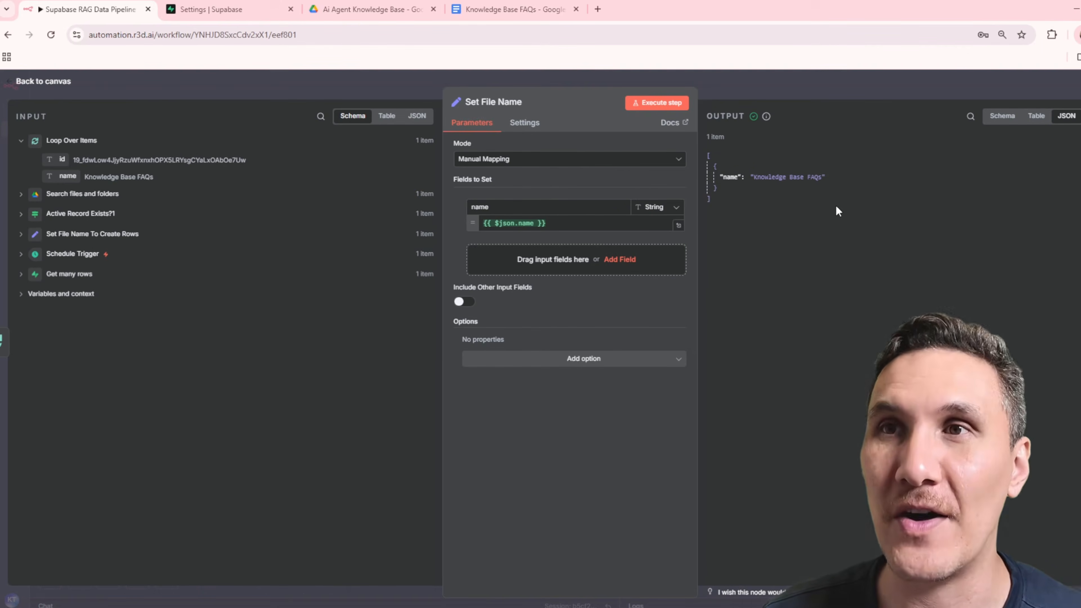
key(Escape)
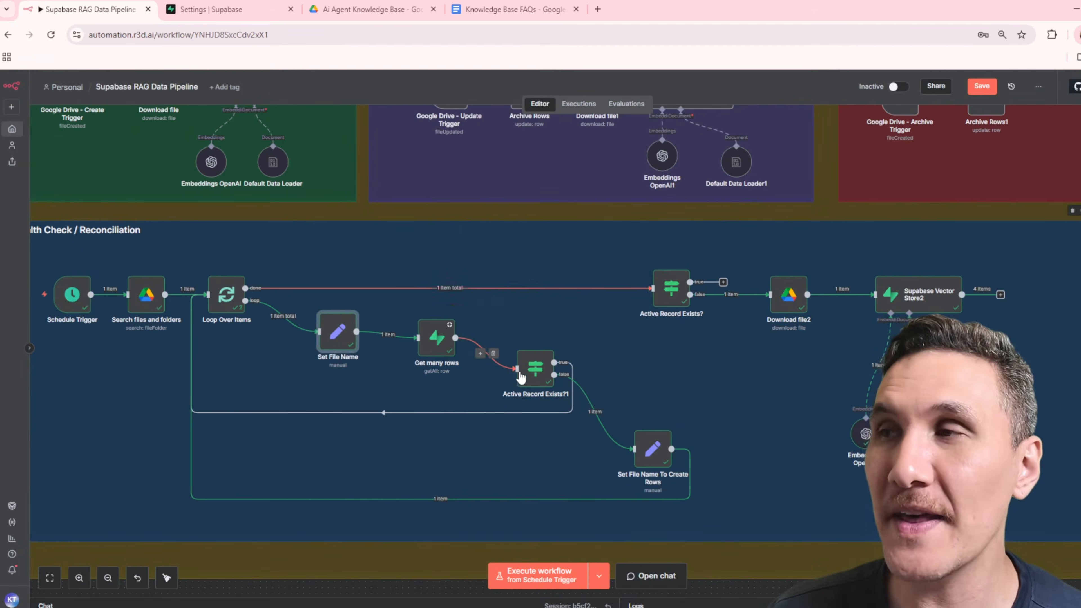
Inspect all filters of the Health Check's Get many rows node and the condition of its Active Record Exists?1 node.
double_click(439, 337)
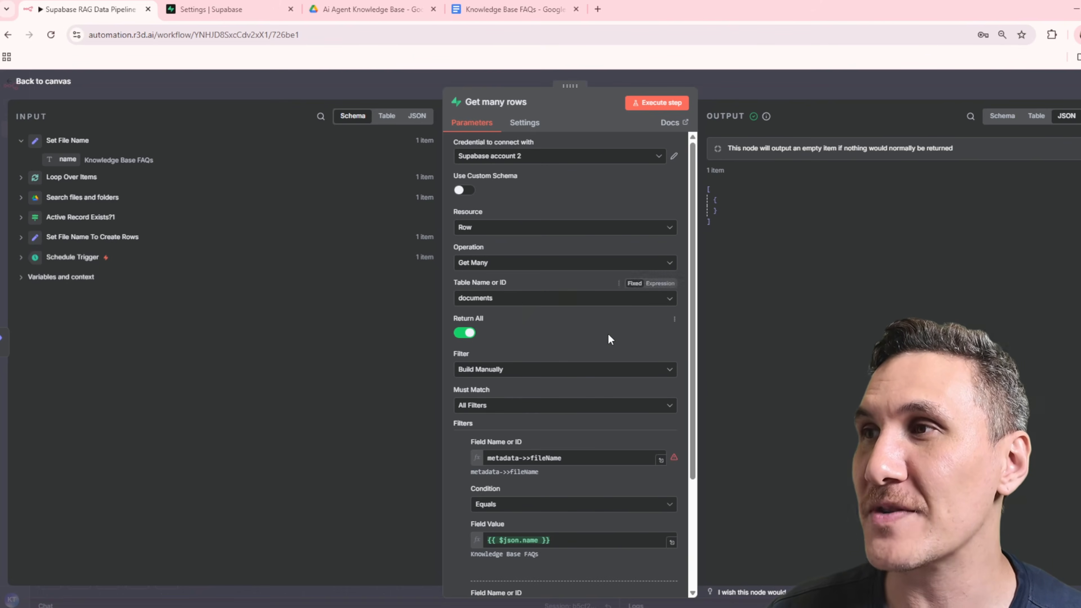
scroll(609, 339, down, 3)
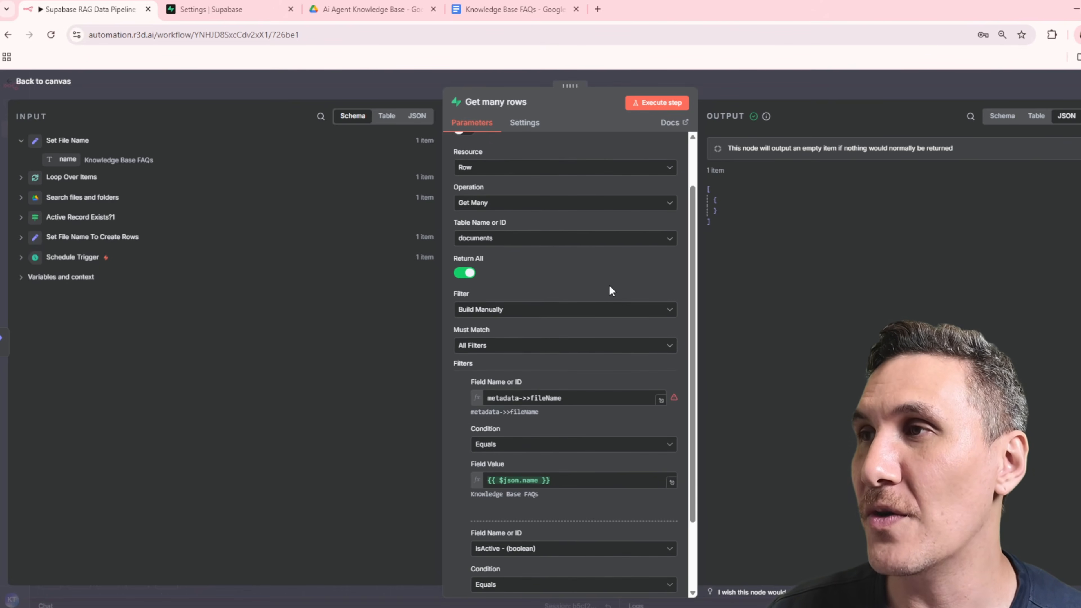
scroll(610, 290, down, 3)
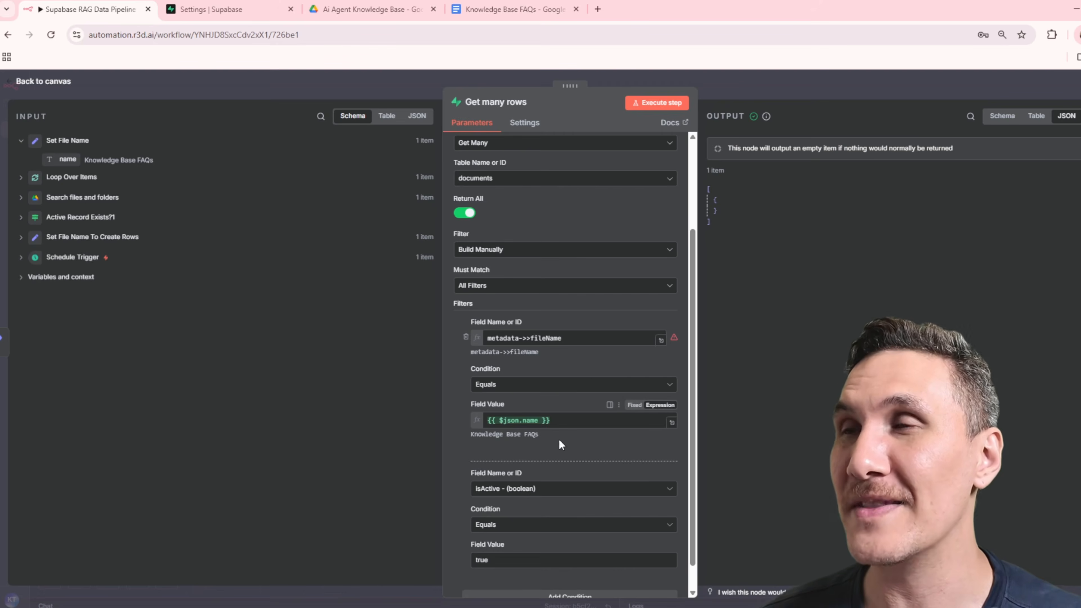
scroll(595, 422, down, 1)
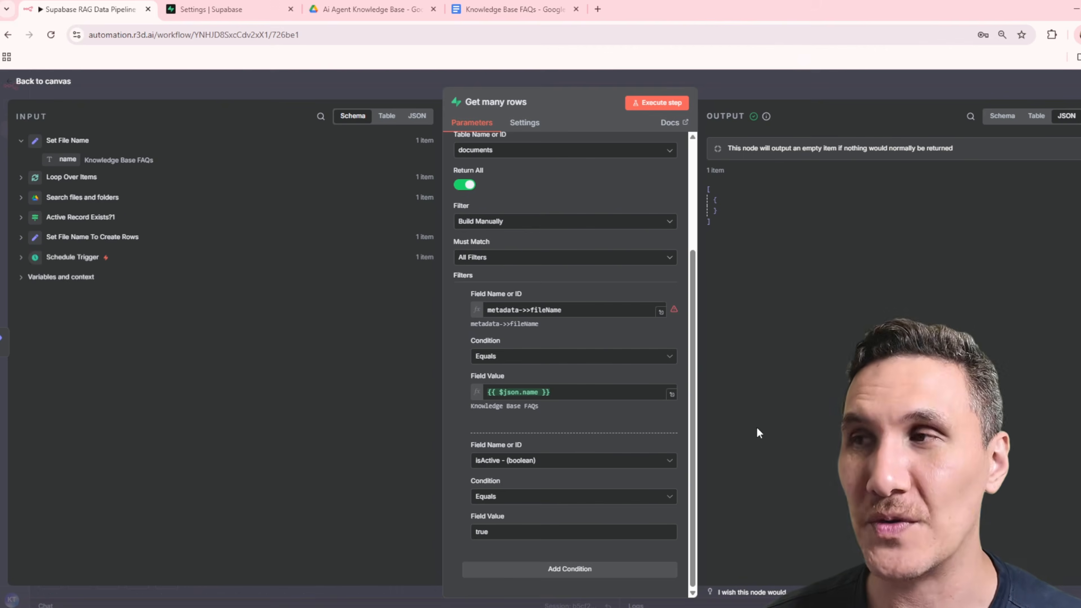
key(Escape)
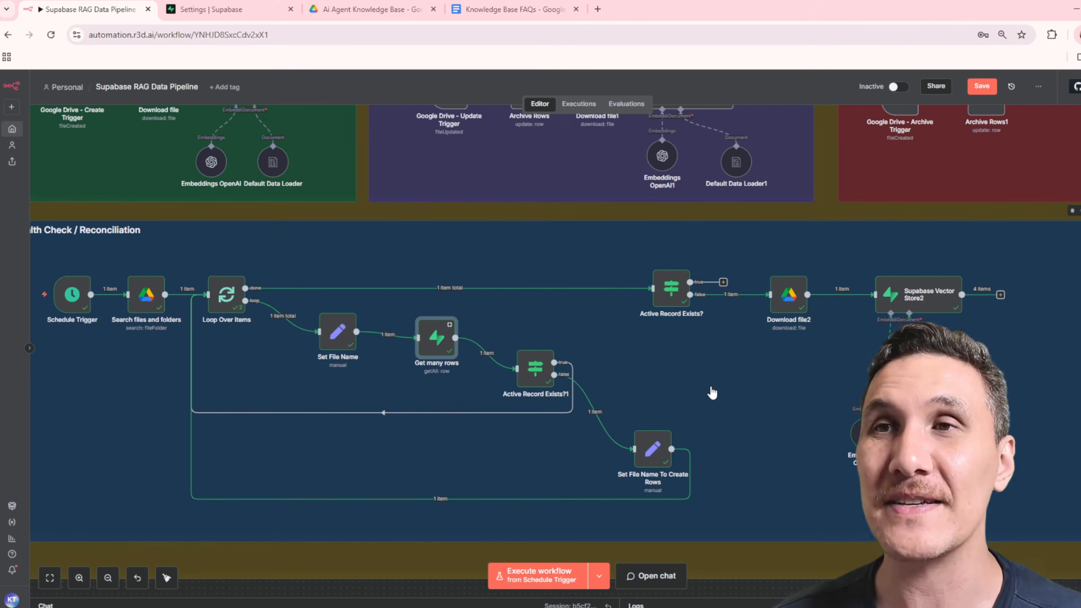
double_click(534, 368)
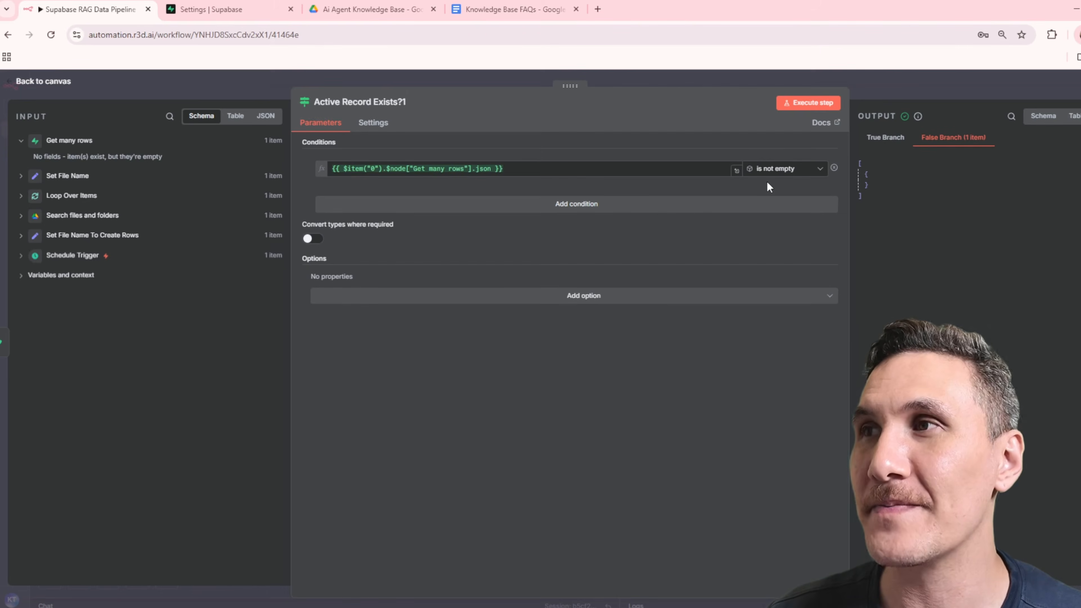
key(Escape)
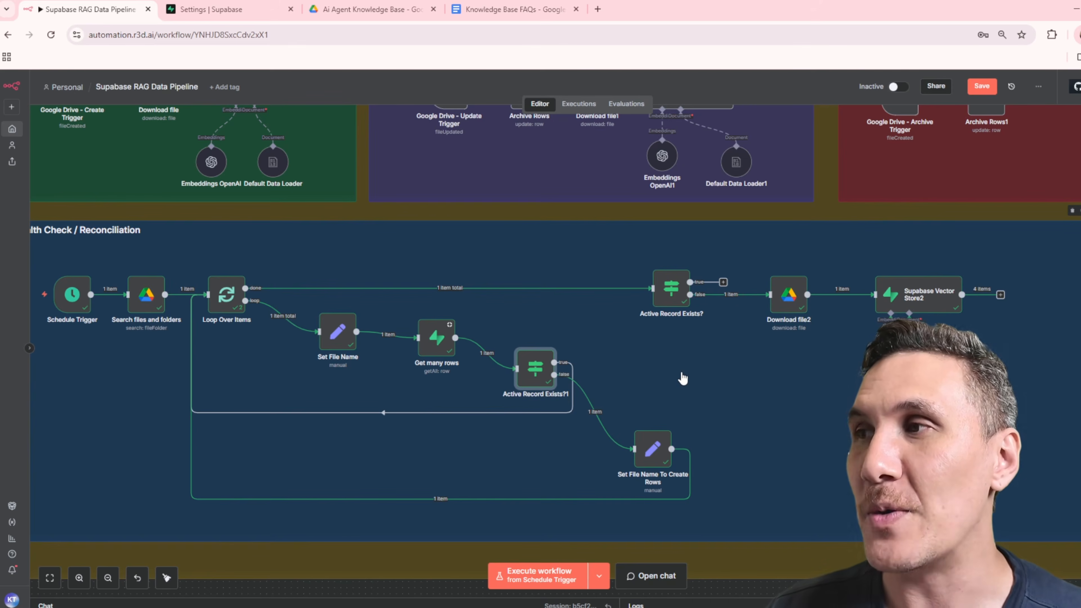
Inspect the Health Check's Set File Name To Create Rows field mapping and the Download file2 node's file settings.
double_click(665, 445)
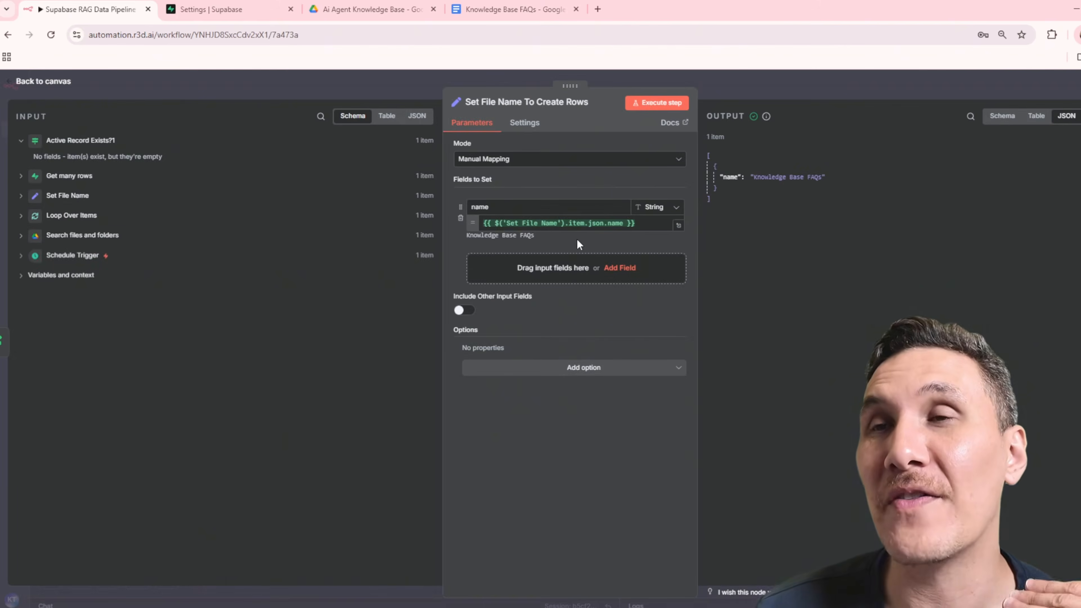
click(740, 96)
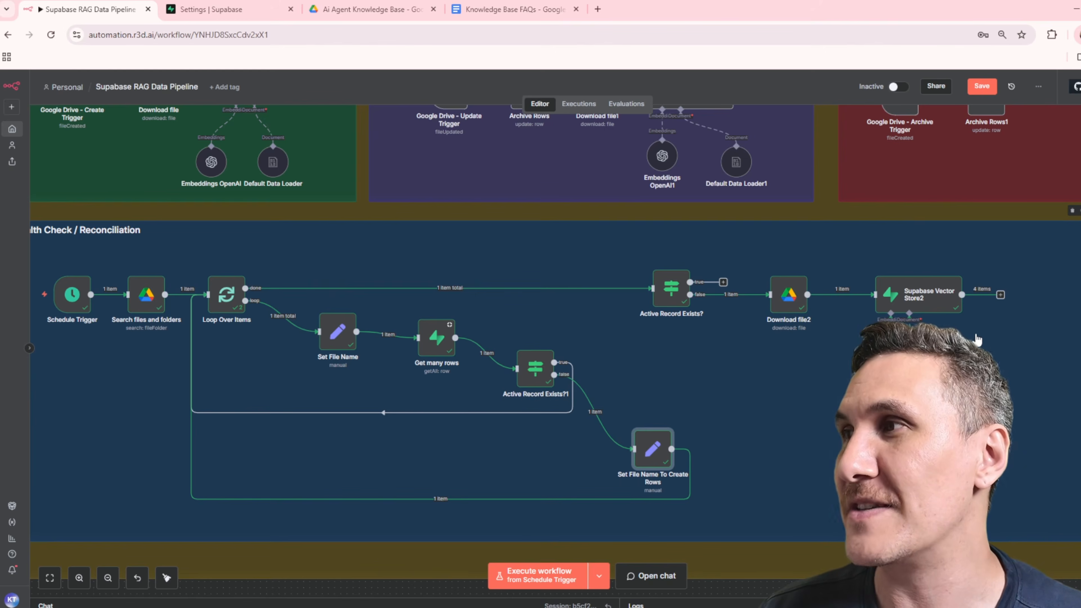
double_click(788, 294)
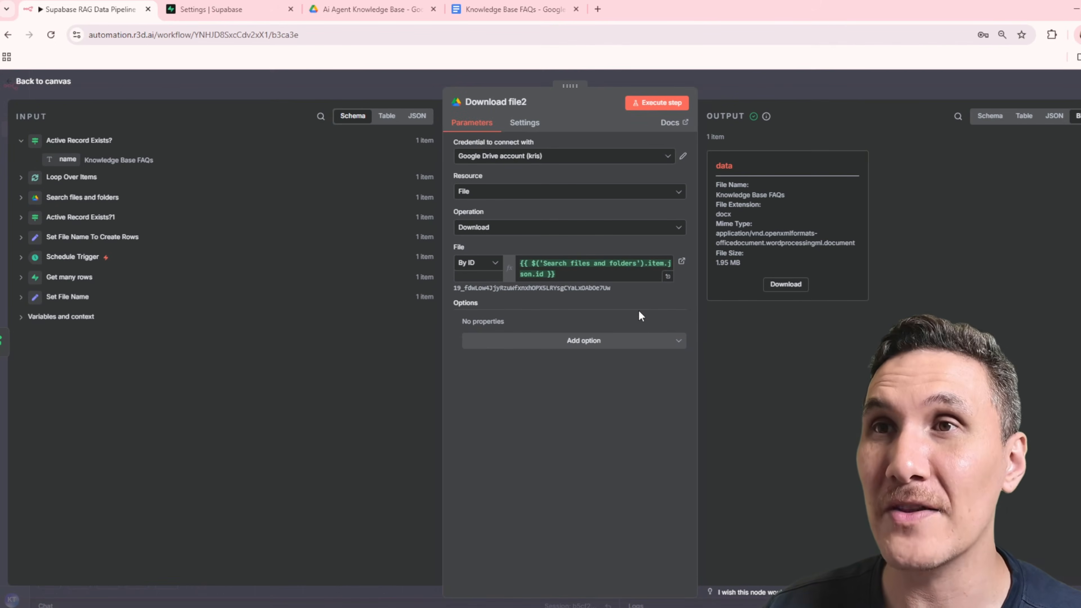
key(Escape)
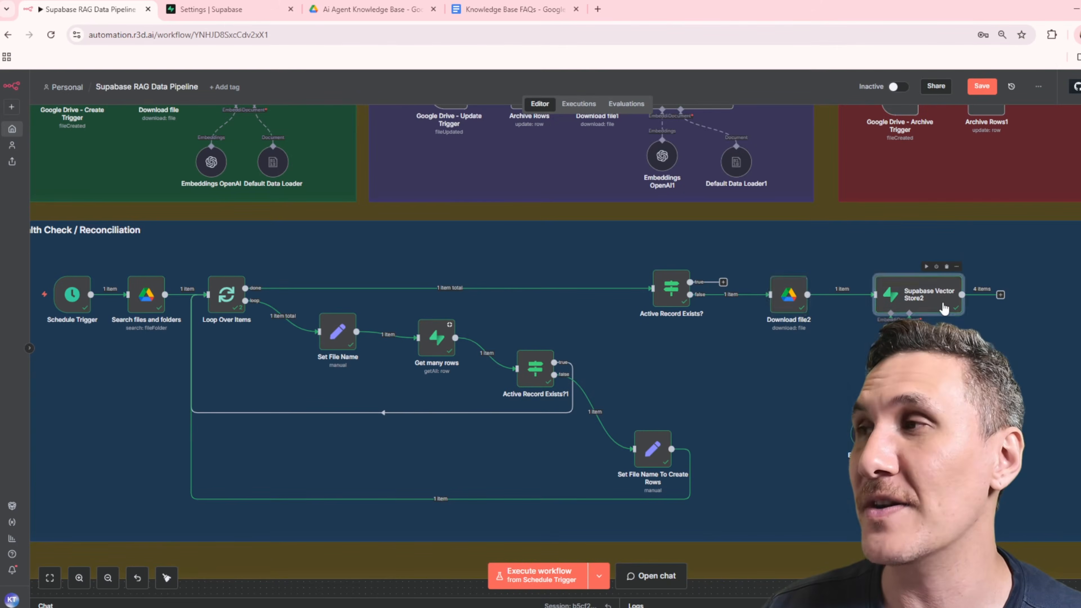
Inspect the Health Check's Supabase Vector Store2, Default Data Loader2 and Embeddings OpenAI2 node settings.
double_click(936, 298)
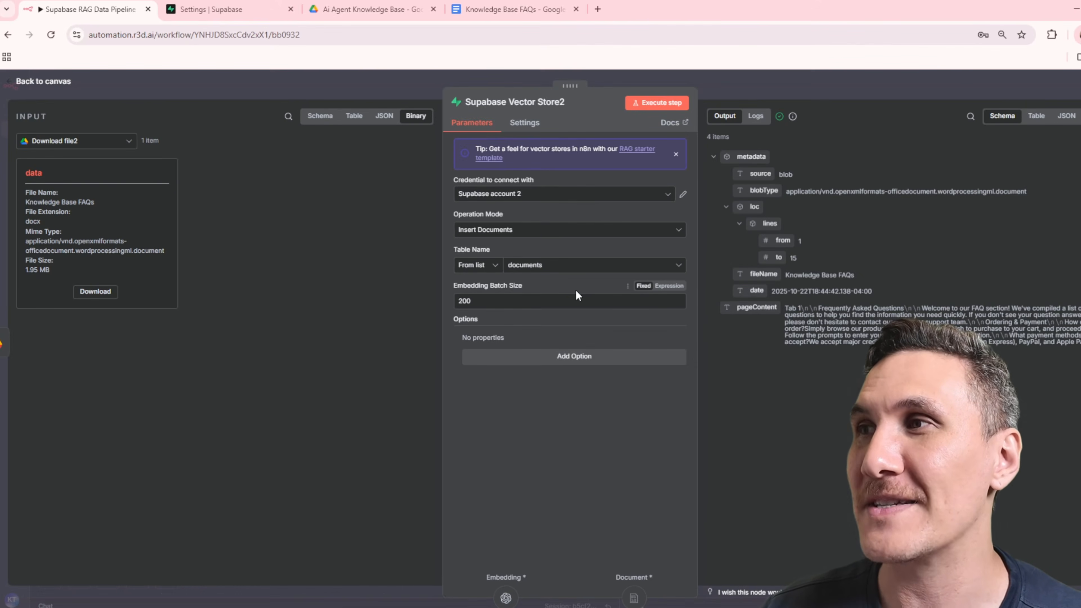
key(Escape)
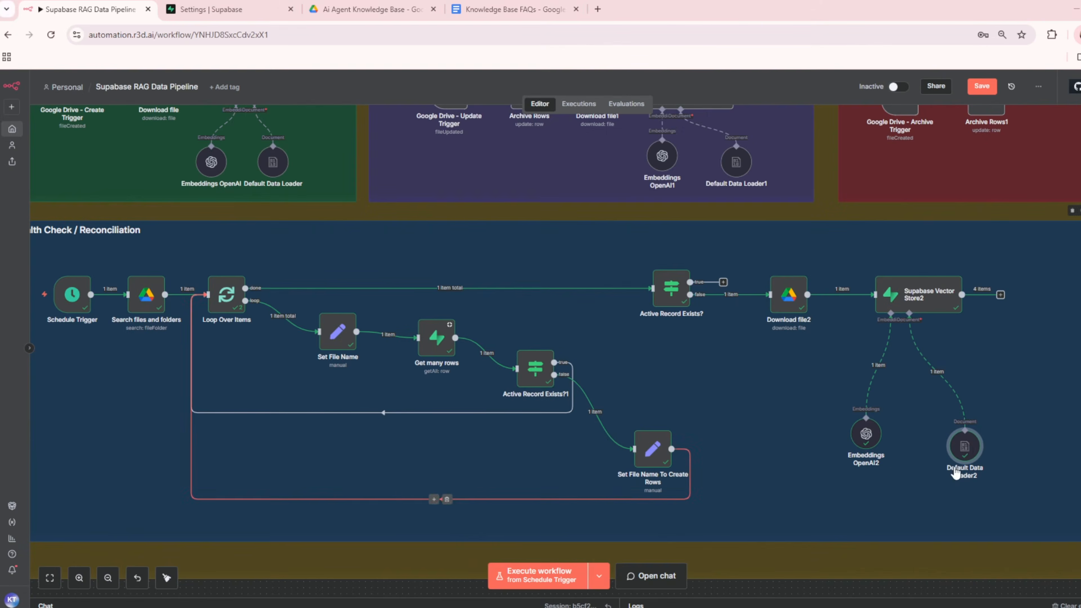
double_click(965, 445)
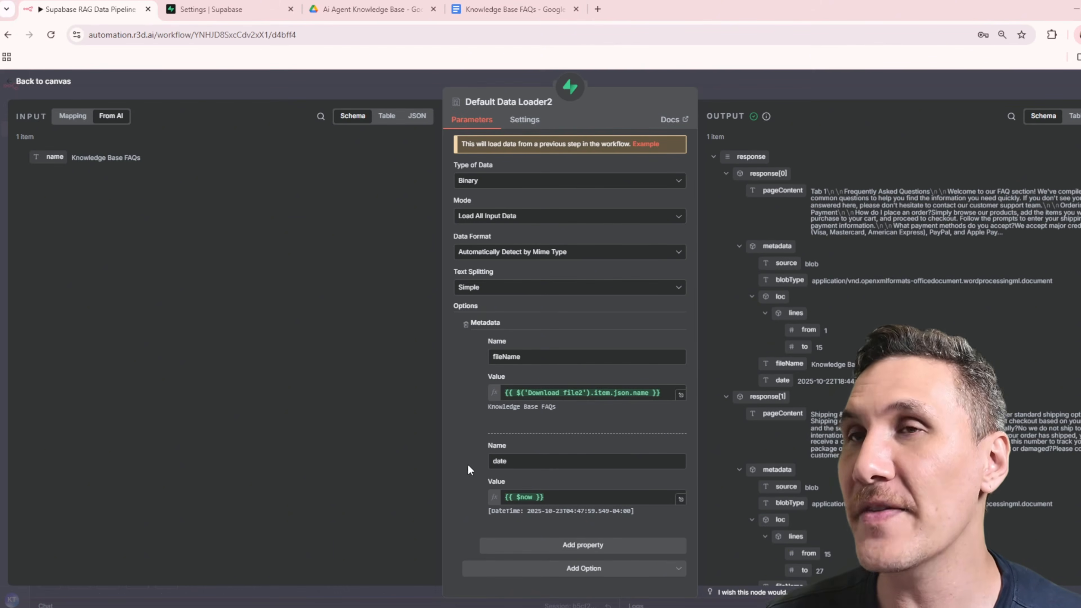
key(Escape)
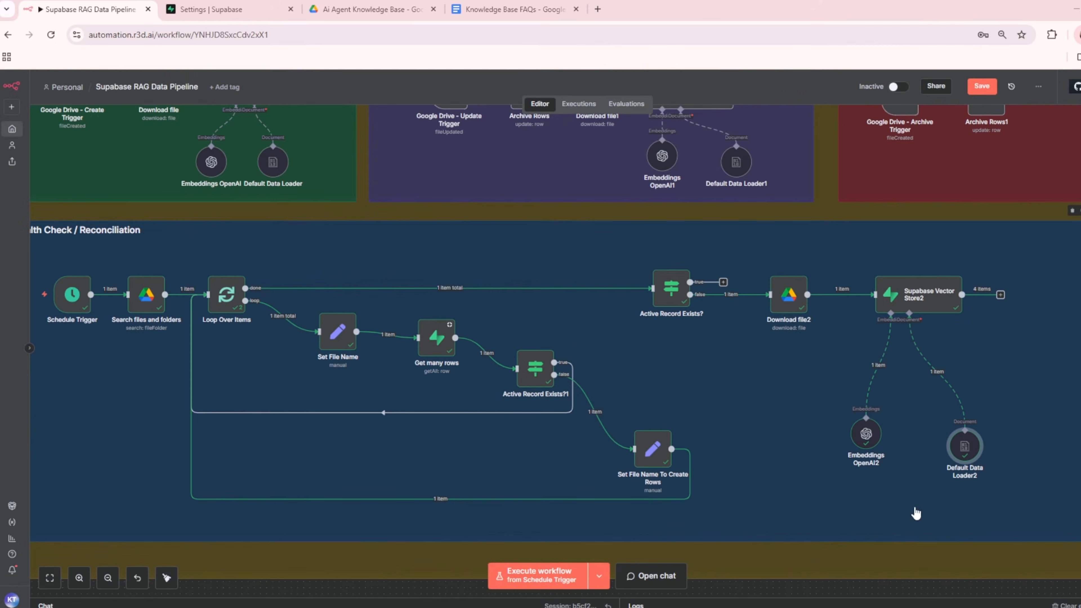
double_click(866, 434)
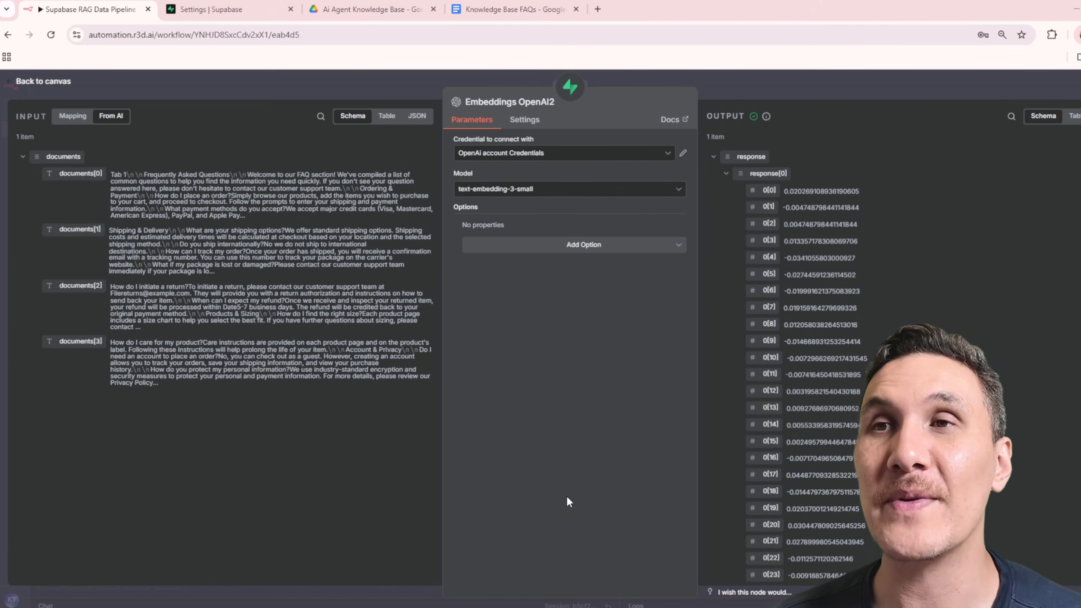
key(Escape)
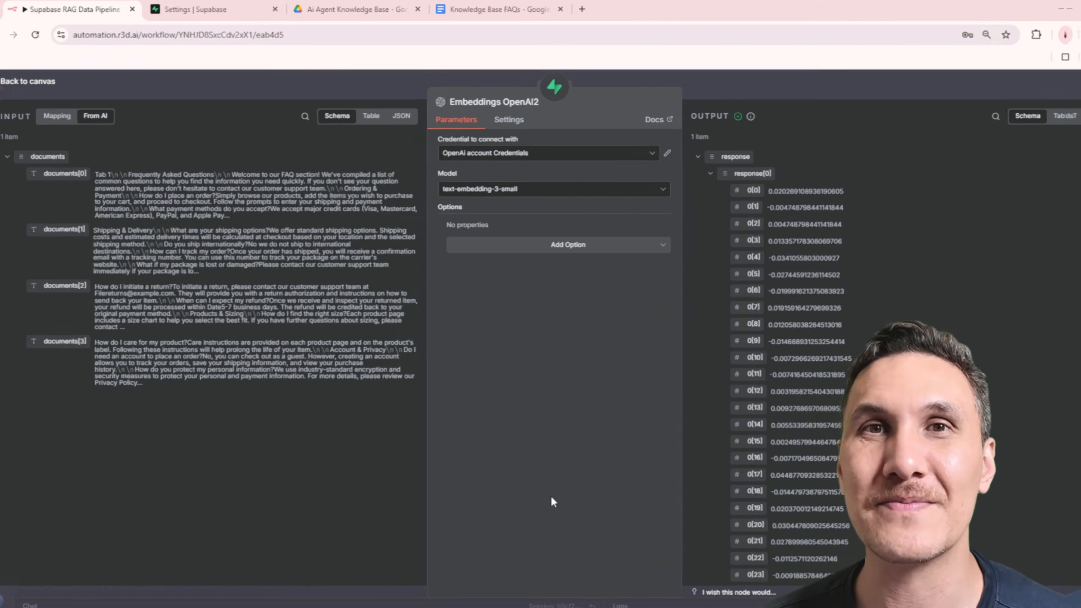